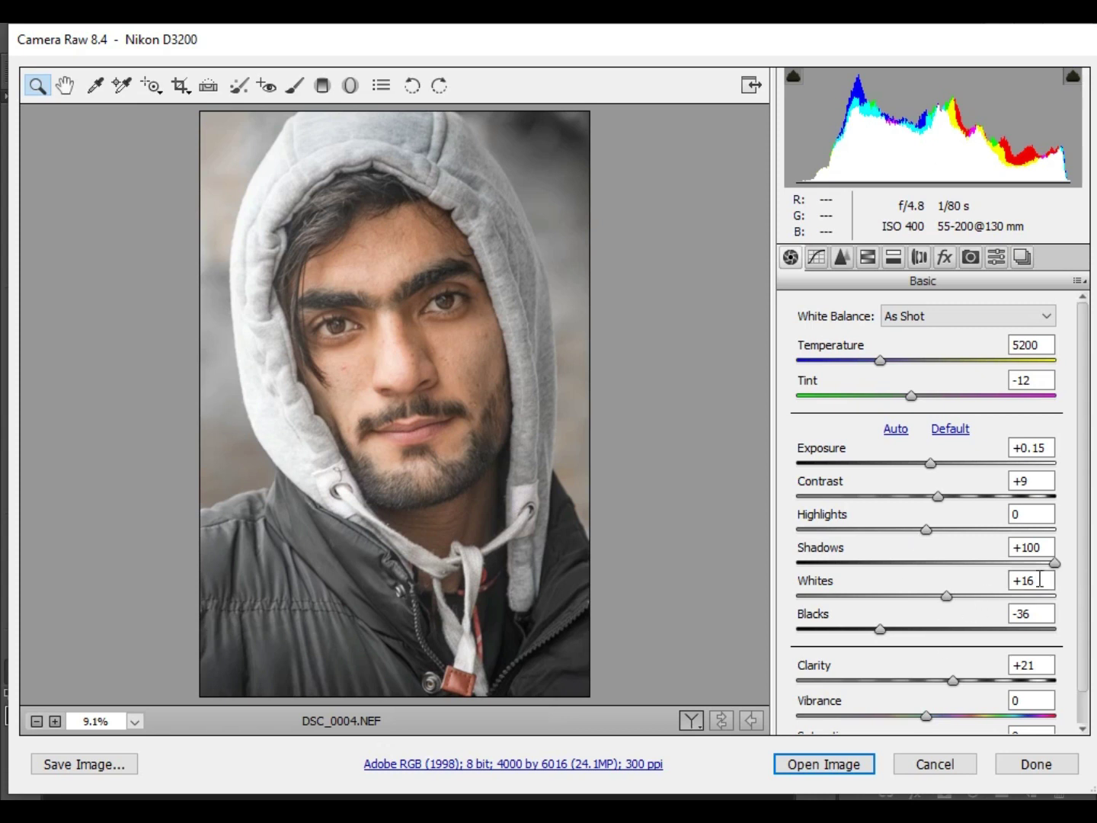
Fit the preview, raise Blacks from -36 to -23, and send the portrait to Photoshop.
{"action": "left_click", "coordinate": [454, 390]}
{"action": "right_click", "coordinate": [450, 385]}
{"action": "left_click", "coordinate": [527, 507]}
{"action": "mouse_move", "coordinate": [884, 638]}
{"action": "left_mouse_down"}
{"action": "mouse_move", "coordinate": [912, 639]}
{"action": "mouse_move", "coordinate": [887, 637]}
{"action": "mouse_move", "coordinate": [897, 638]}
{"action": "left_mouse_up"}
{"action": "left_click", "coordinate": [860, 767]}
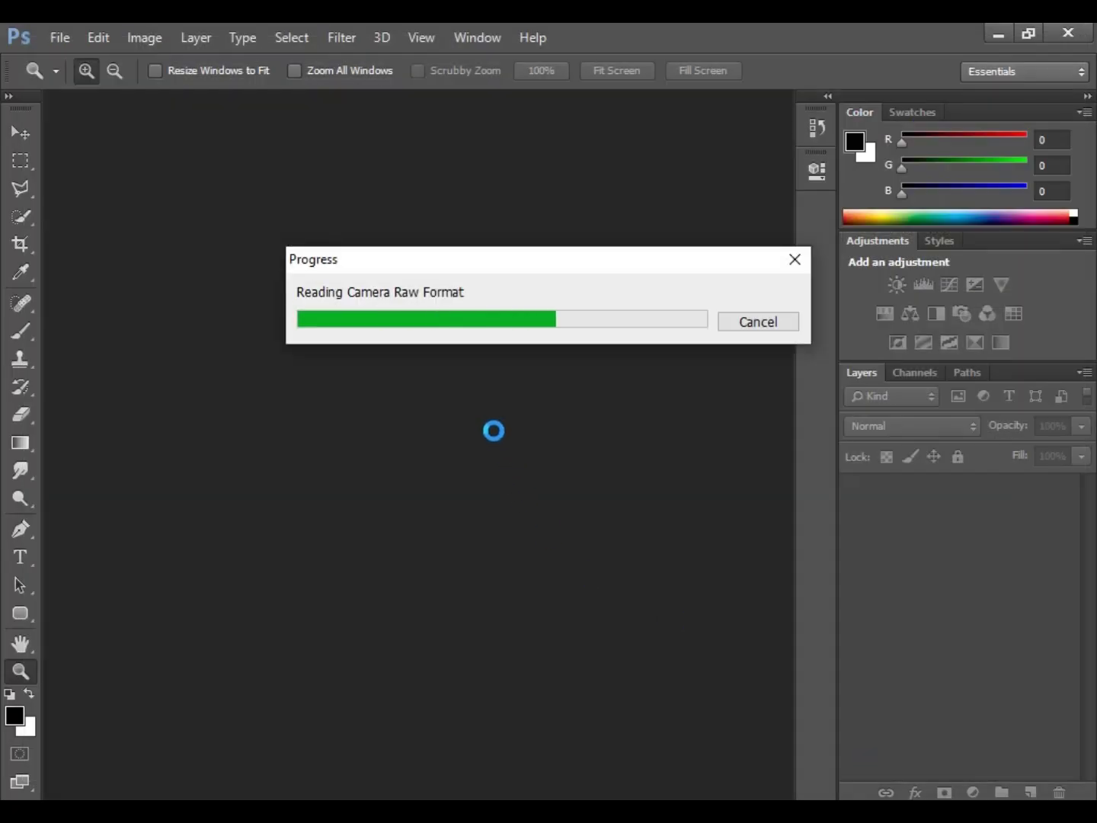
Zoom in on the face, then fit the whole portrait back on screen.
{"action": "right_click", "coordinate": [382, 319]}
{"action": "left_click", "coordinate": [384, 323]}
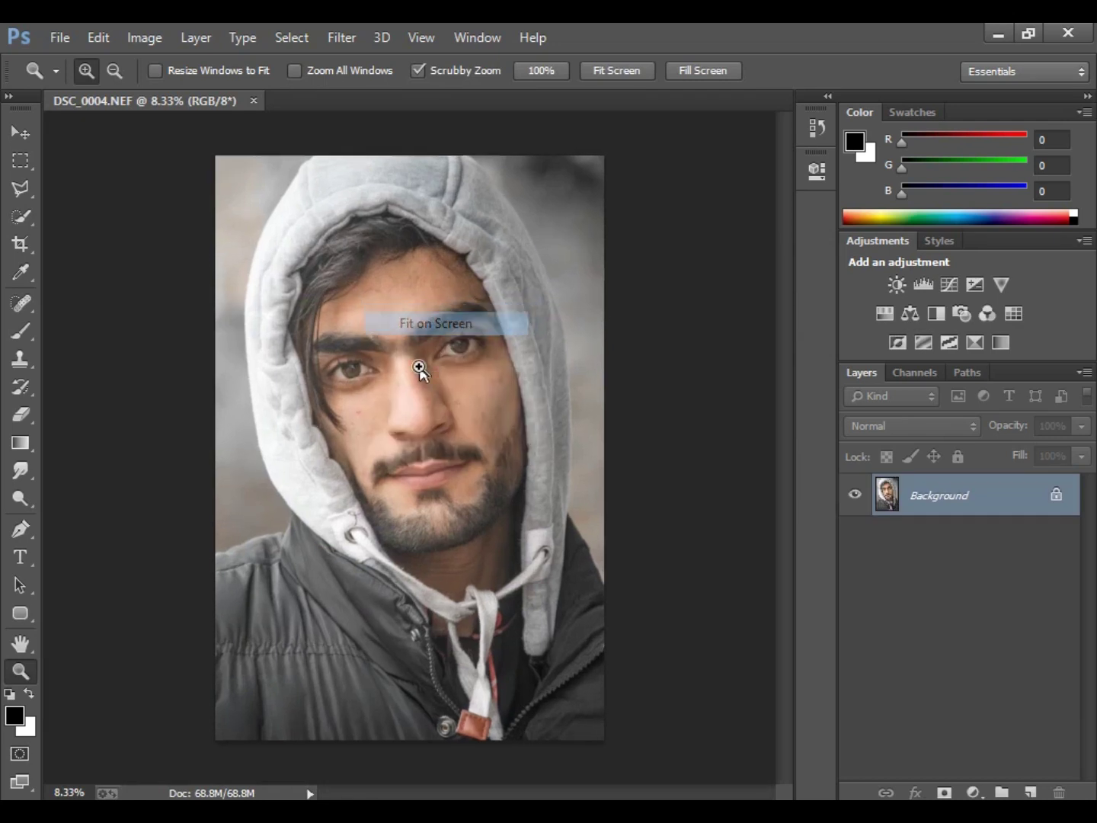
{"action": "left_click_drag", "start_coordinate": [422, 369], "coordinate": [429, 347]}
{"action": "right_click", "coordinate": [419, 335]}
{"action": "left_click", "coordinate": [447, 353]}
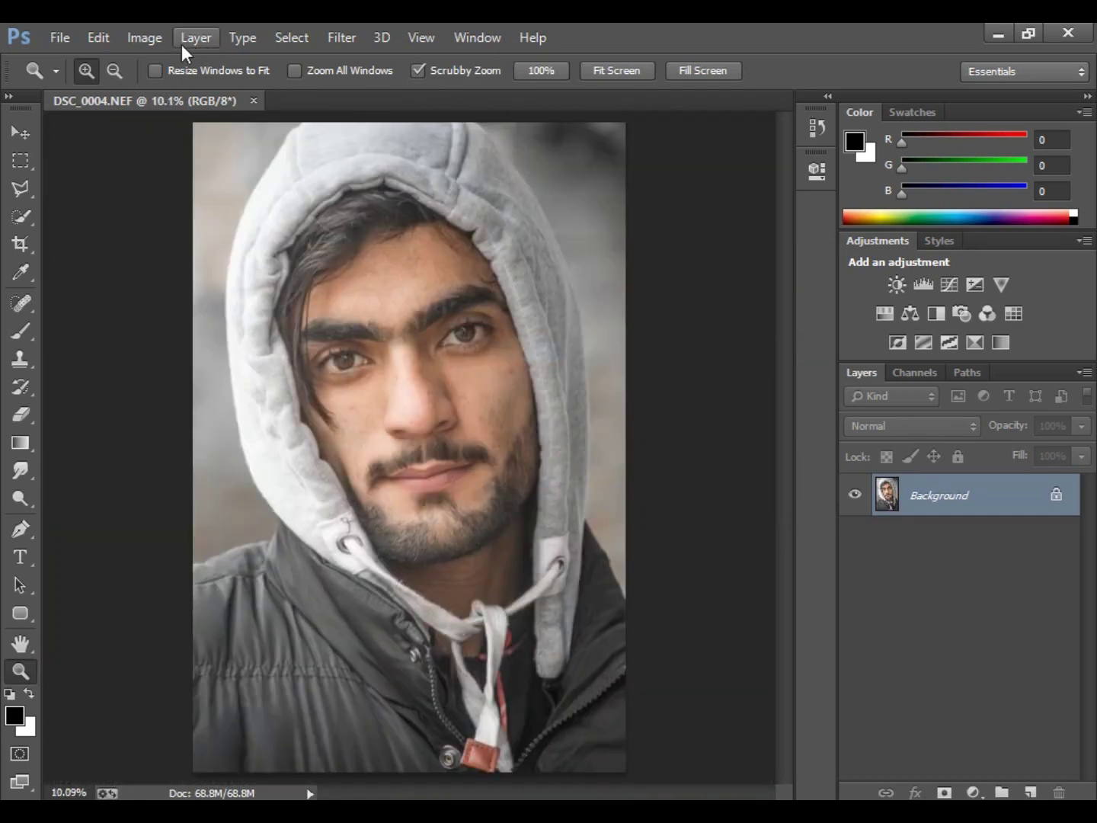
Apply Shadows/Highlights with Shadows amount 15% and Highlights 0%, then zoom to the cheek.
{"action": "left_click", "coordinate": [159, 41]}
{"action": "mouse_move", "coordinate": [175, 91]}
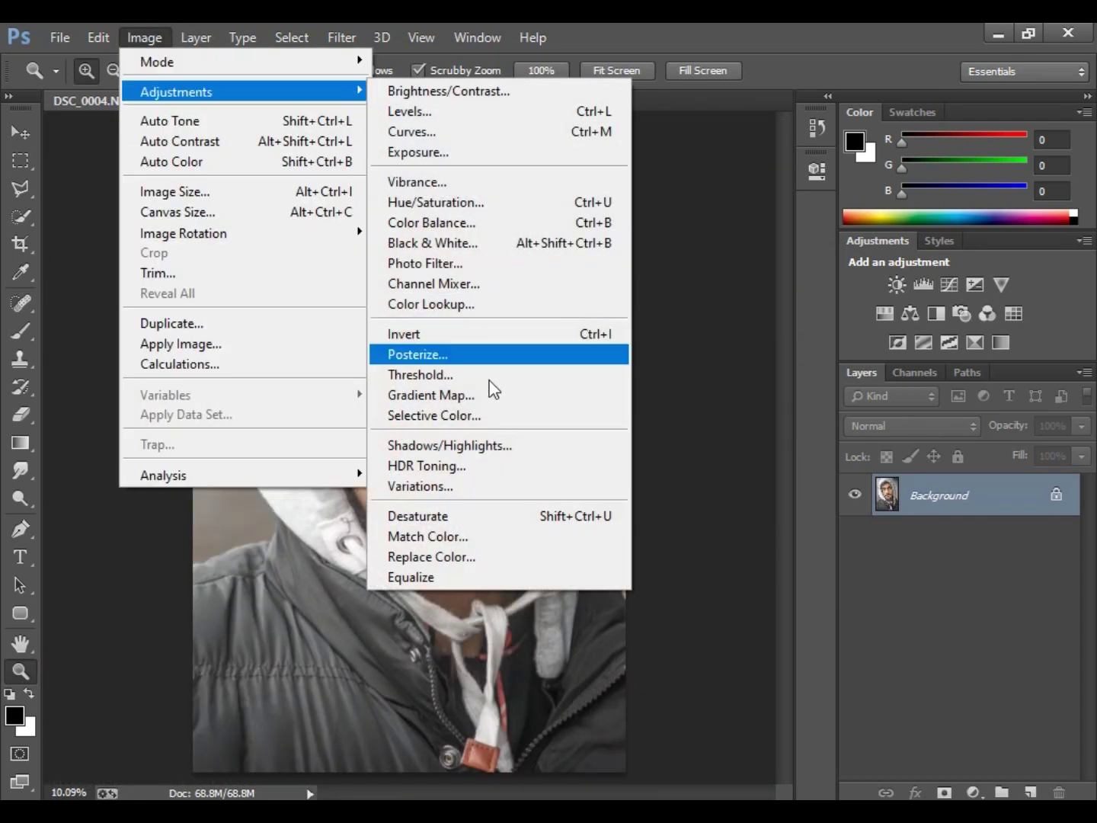
{"action": "left_click", "coordinate": [482, 447]}
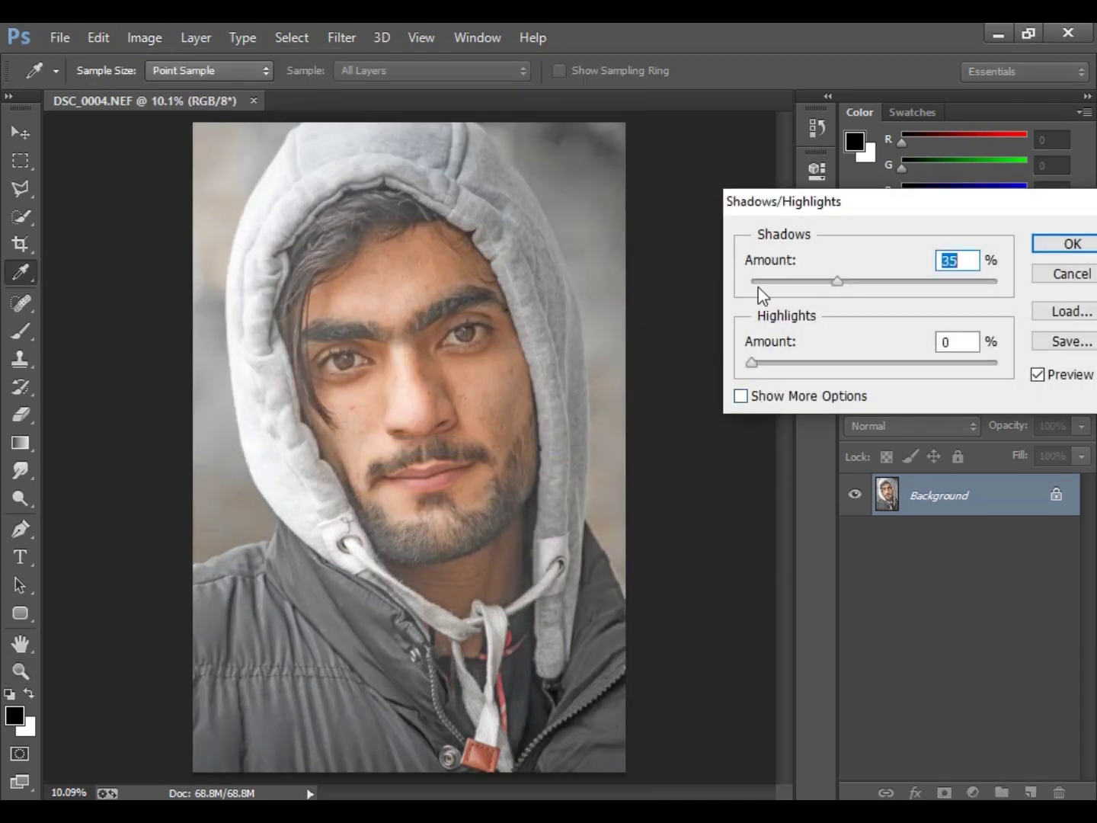
{"action": "left_click", "coordinate": [782, 282]}
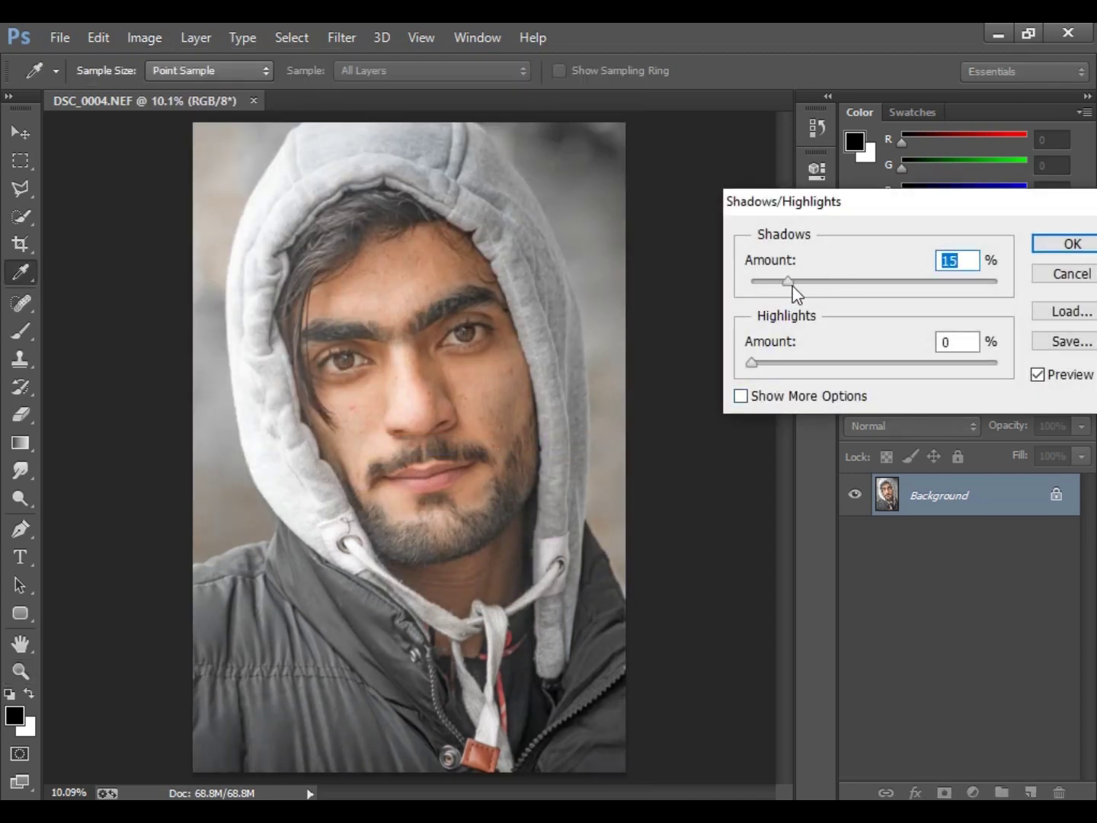
{"action": "left_click", "coordinate": [1069, 243]}
{"action": "key", "text": "z"}
{"action": "left_click_drag", "start_coordinate": [504, 373], "coordinate": [648, 522]}
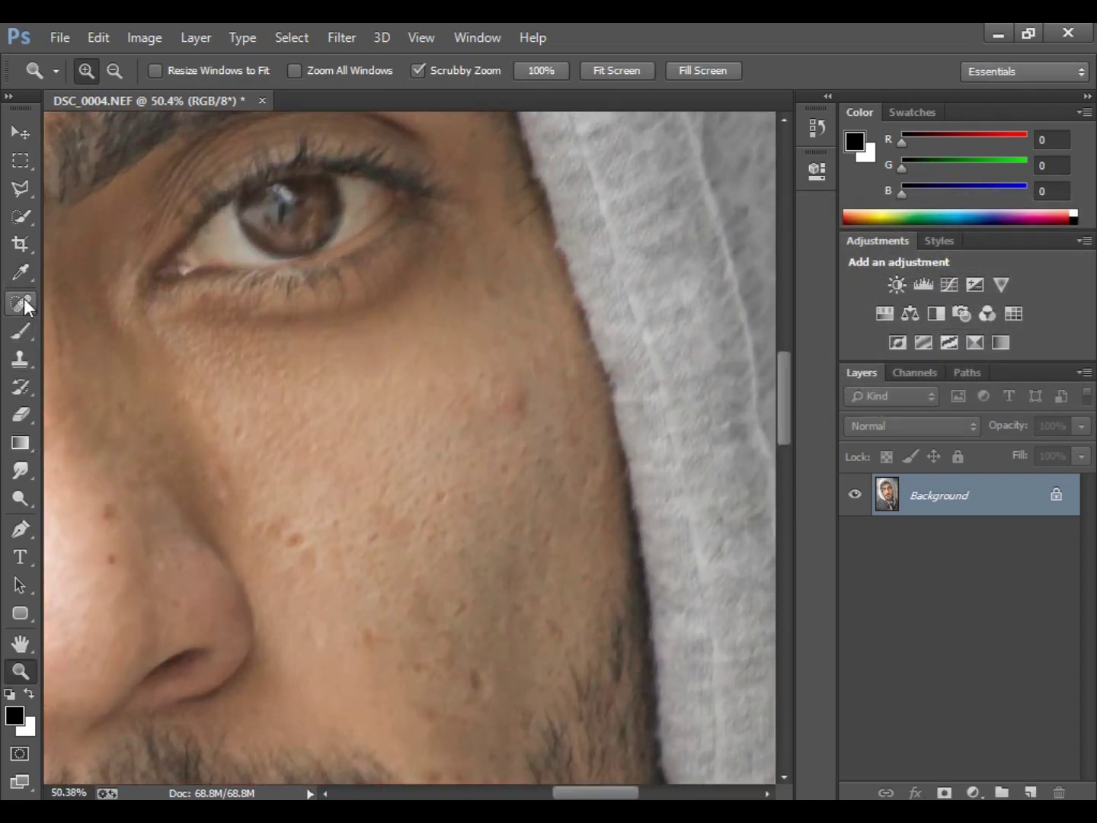
Set the Spot Healing Brush to 69 px and heal the first cheek spots.
{"action": "left_click", "coordinate": [20, 303]}
{"action": "mouse_move", "coordinate": [501, 396]}
{"action": "left_mouse_down"}
{"action": "mouse_move", "coordinate": [516, 398]}
{"action": "mouse_move", "coordinate": [496, 417]}
{"action": "mouse_move", "coordinate": [482, 415]}
{"action": "left_mouse_up"}
{"action": "right_click", "coordinate": [524, 383]}
{"action": "left_click", "coordinate": [613, 439]}
{"action": "left_click", "coordinate": [461, 416]}
{"action": "left_click", "coordinate": [475, 382]}
Heal the scattered blemishes across the cheek and lower cheek.
{"action": "scroll", "coordinate": [372, 506], "scroll_direction": "down", "scroll_amount": 1}
{"action": "left_click_drag", "start_coordinate": [276, 472], "coordinate": [392, 595]}
{"action": "left_click", "coordinate": [296, 500]}
{"action": "left_click_drag", "start_coordinate": [293, 523], "coordinate": [319, 539]}
{"action": "scroll", "coordinate": [472, 549], "scroll_direction": "down", "scroll_amount": 2}
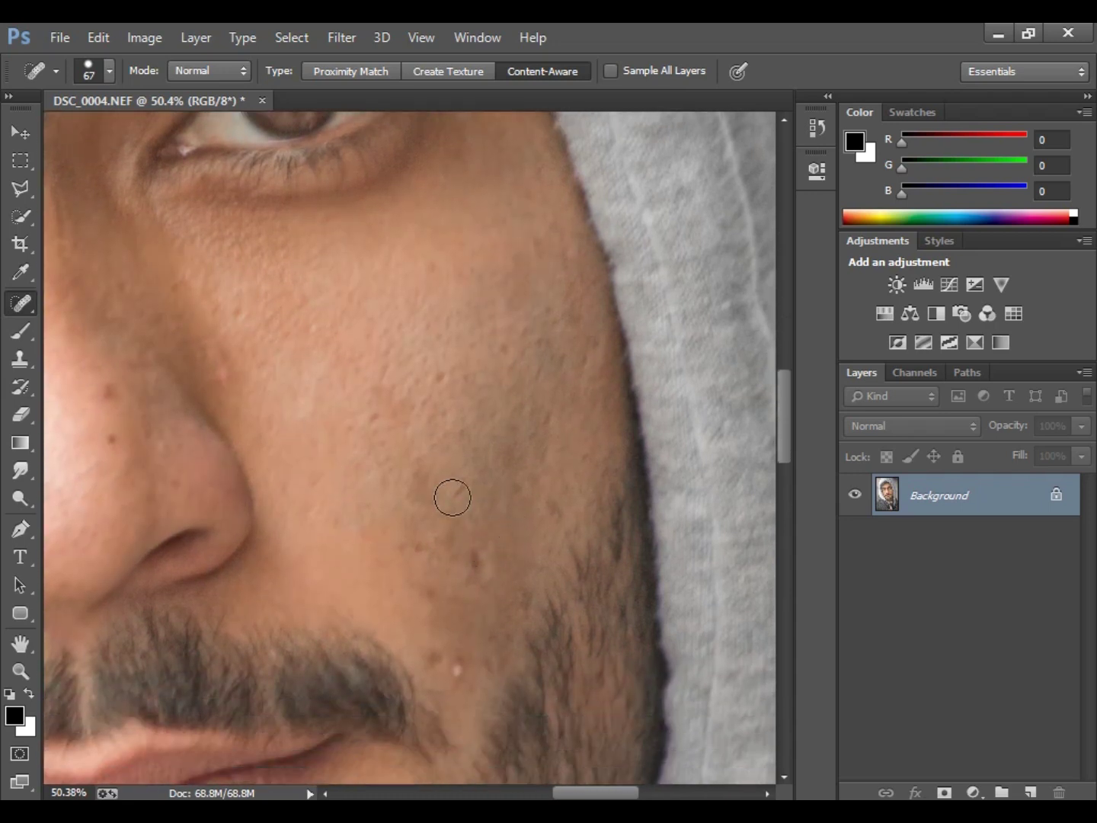
{"action": "left_click_drag", "start_coordinate": [419, 554], "coordinate": [468, 561]}
{"action": "mouse_move", "coordinate": [414, 458]}
{"action": "left_mouse_down"}
{"action": "mouse_move", "coordinate": [441, 526]}
{"action": "mouse_move", "coordinate": [426, 570]}
{"action": "left_mouse_up"}
{"action": "left_click_drag", "start_coordinate": [444, 661], "coordinate": [470, 680]}
{"action": "left_click_drag", "start_coordinate": [440, 591], "coordinate": [468, 618]}
{"action": "left_click_drag", "start_coordinate": [527, 505], "coordinate": [551, 520]}
{"action": "left_click", "coordinate": [523, 461]}
{"action": "mouse_move", "coordinate": [416, 552]}
{"action": "left_mouse_down"}
{"action": "mouse_move", "coordinate": [424, 566]}
{"action": "mouse_move", "coordinate": [429, 536]}
{"action": "mouse_move", "coordinate": [416, 583]}
{"action": "mouse_move", "coordinate": [453, 641]}
{"action": "left_mouse_up"}
{"action": "left_click", "coordinate": [354, 529]}
{"action": "left_click", "coordinate": [411, 624]}
{"action": "left_click", "coordinate": [384, 586]}
{"action": "left_click", "coordinate": [439, 566]}
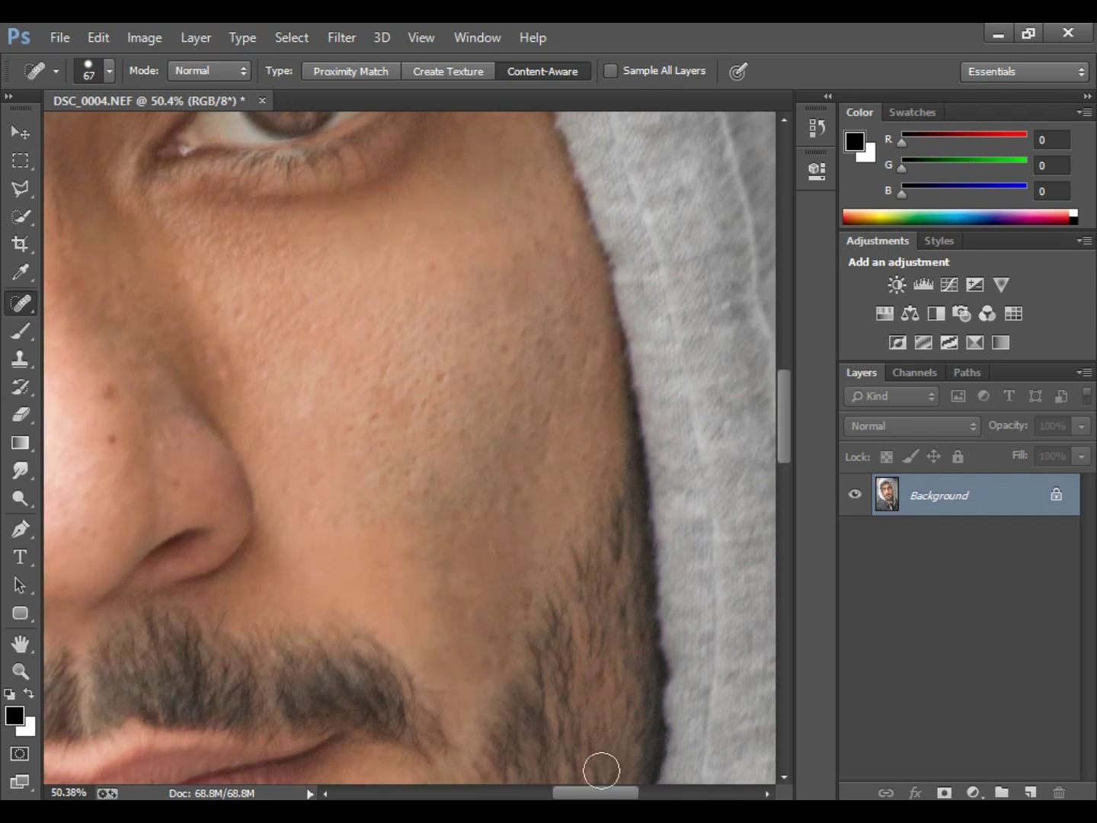
Heal the spots along the side of the nose.
{"action": "left_click_drag", "start_coordinate": [598, 796], "coordinate": [559, 793]}
{"action": "scroll", "coordinate": [420, 566], "scroll_direction": "up", "scroll_amount": 2}
{"action": "left_click", "coordinate": [428, 512]}
{"action": "left_click", "coordinate": [429, 563]}
{"action": "left_click", "coordinate": [438, 507]}
{"action": "left_click", "coordinate": [466, 445]}
{"action": "left_click", "coordinate": [539, 496]}
{"action": "left_click", "coordinate": [480, 404]}
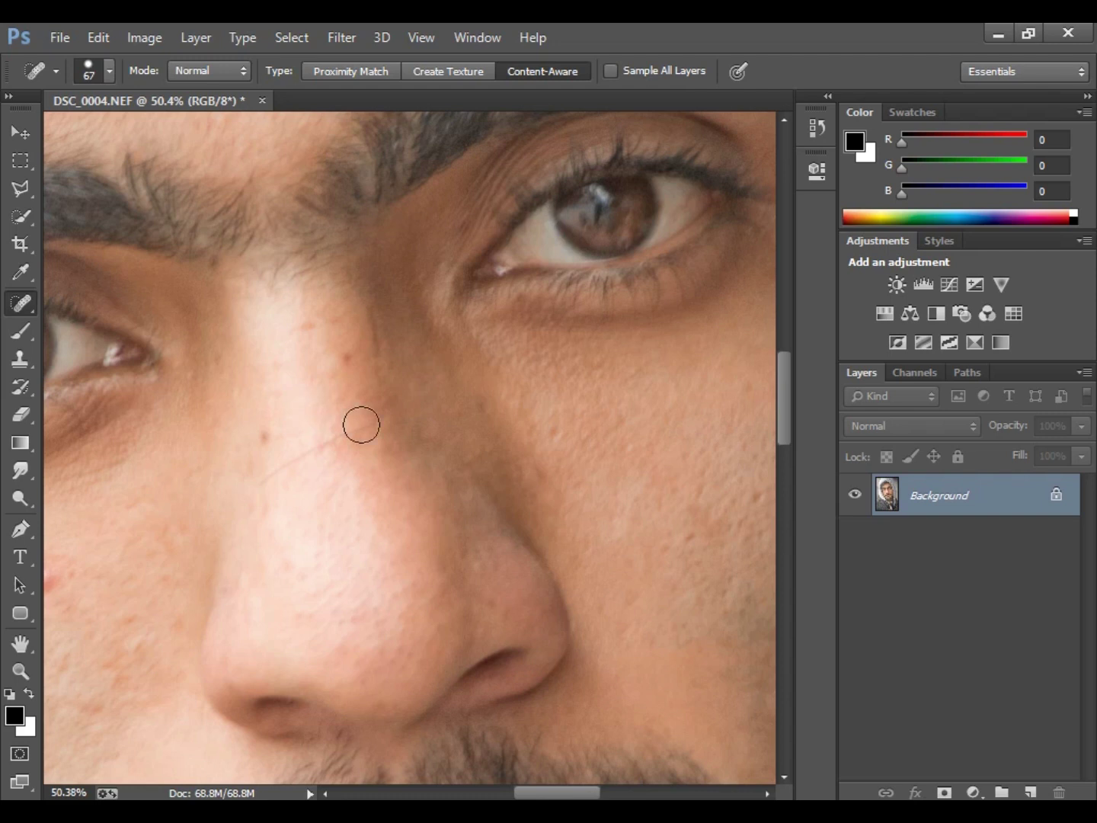
Remove the nose scratch, the nose-bridge blemish, the mole and the dark crease.
{"action": "mouse_move", "coordinate": [381, 429]}
{"action": "left_mouse_down"}
{"action": "mouse_move", "coordinate": [277, 468]}
{"action": "mouse_move", "coordinate": [274, 455]}
{"action": "left_mouse_up"}
{"action": "left_click", "coordinate": [266, 449]}
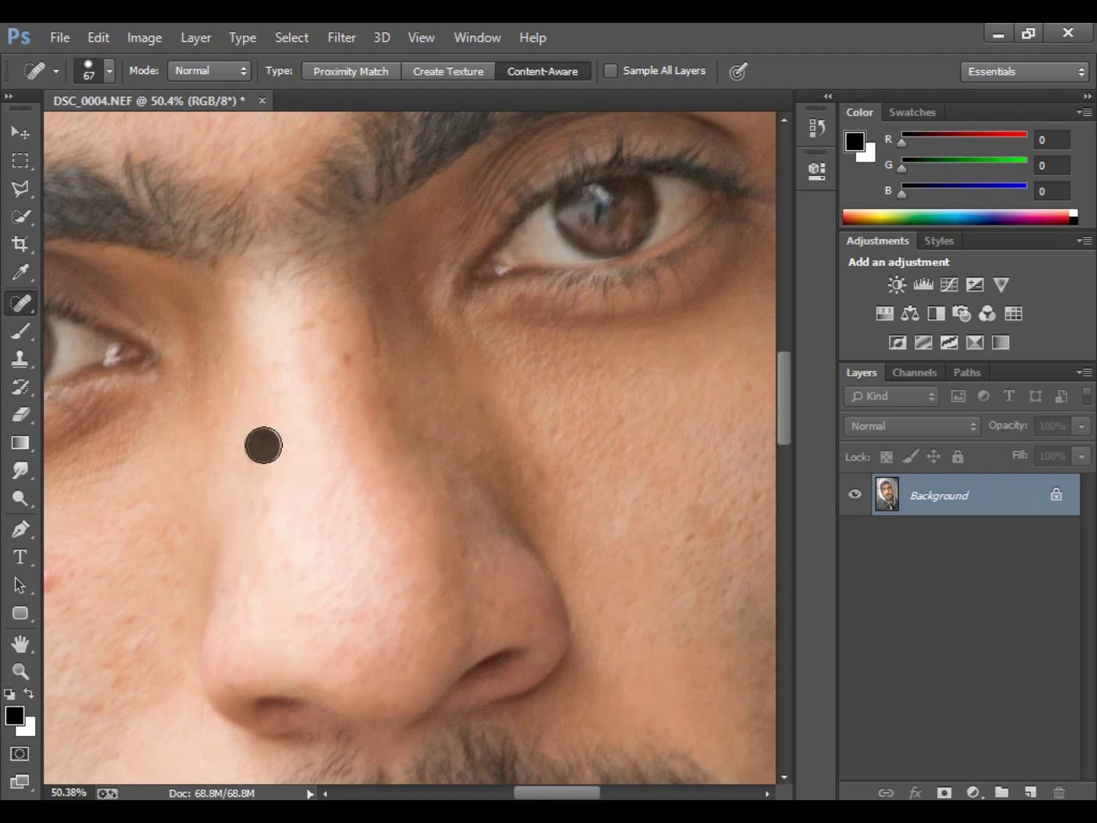
{"action": "left_click", "coordinate": [300, 323]}
{"action": "left_click", "coordinate": [346, 364]}
{"action": "left_click_drag", "start_coordinate": [379, 323], "coordinate": [383, 365]}
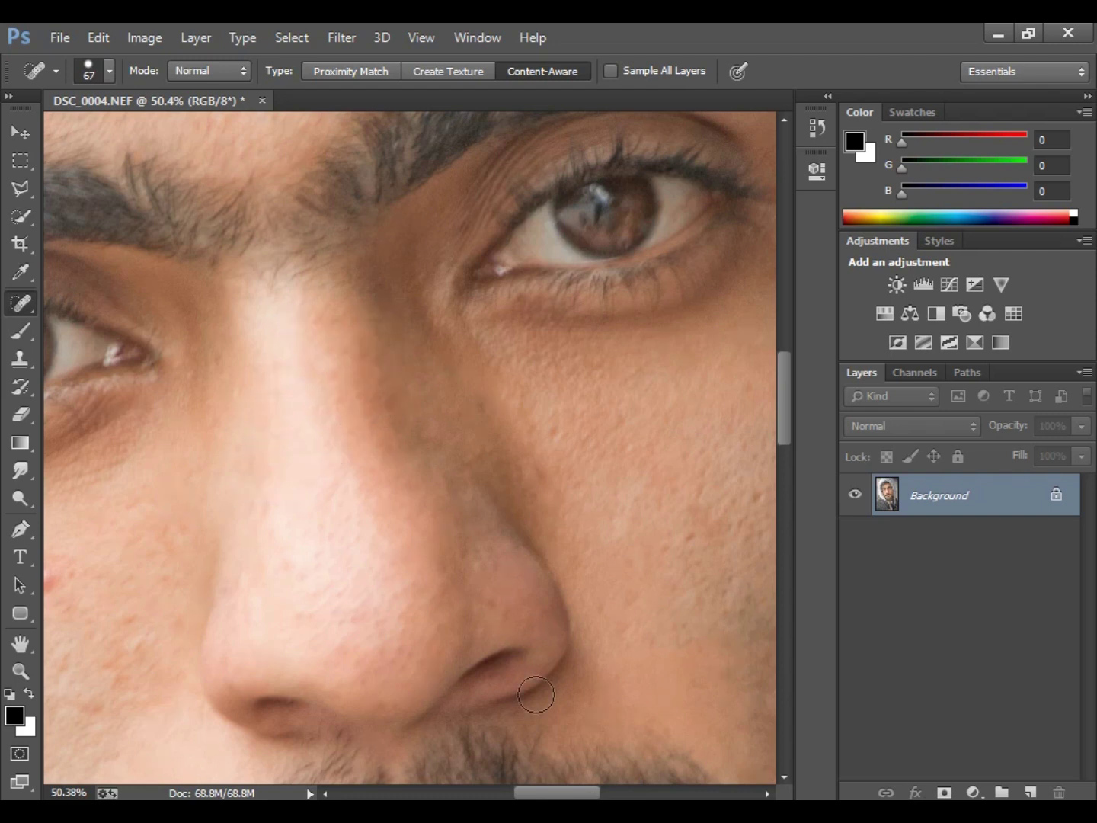
{"action": "left_click_drag", "start_coordinate": [547, 796], "coordinate": [507, 796]}
Heal the remaining cheek blemishes, the reddish spot near the mouth and the chin spot.
{"action": "left_click", "coordinate": [346, 573]}
{"action": "left_click_drag", "start_coordinate": [450, 510], "coordinate": [440, 571]}
{"action": "left_click_drag", "start_coordinate": [374, 557], "coordinate": [357, 626]}
{"action": "left_click_drag", "start_coordinate": [423, 610], "coordinate": [417, 667]}
{"action": "mouse_move", "coordinate": [450, 612]}
{"action": "left_mouse_down"}
{"action": "mouse_move", "coordinate": [431, 683]}
{"action": "mouse_move", "coordinate": [470, 643]}
{"action": "left_mouse_up"}
{"action": "mouse_move", "coordinate": [411, 582]}
{"action": "left_mouse_down"}
{"action": "mouse_move", "coordinate": [428, 599]}
{"action": "mouse_move", "coordinate": [408, 672]}
{"action": "left_mouse_up"}
{"action": "left_click_drag", "start_coordinate": [323, 647], "coordinate": [404, 713]}
{"action": "scroll", "coordinate": [428, 708], "scroll_direction": "down", "scroll_amount": 5}
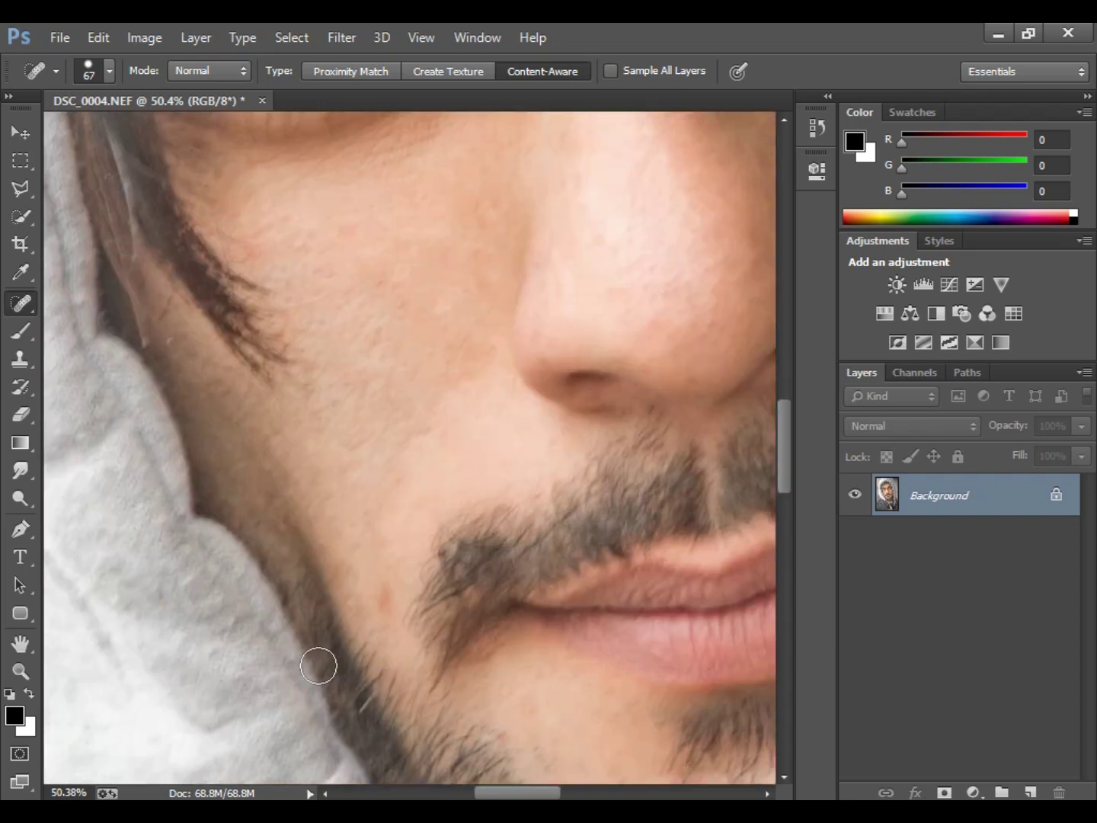
{"action": "left_click", "coordinate": [384, 601]}
{"action": "left_click", "coordinate": [535, 710]}
Zoom the view to 100%, then fit the whole portrait on screen.
{"action": "left_click", "coordinate": [21, 671]}
{"action": "right_click", "coordinate": [365, 537]}
{"action": "left_click", "coordinate": [394, 567]}
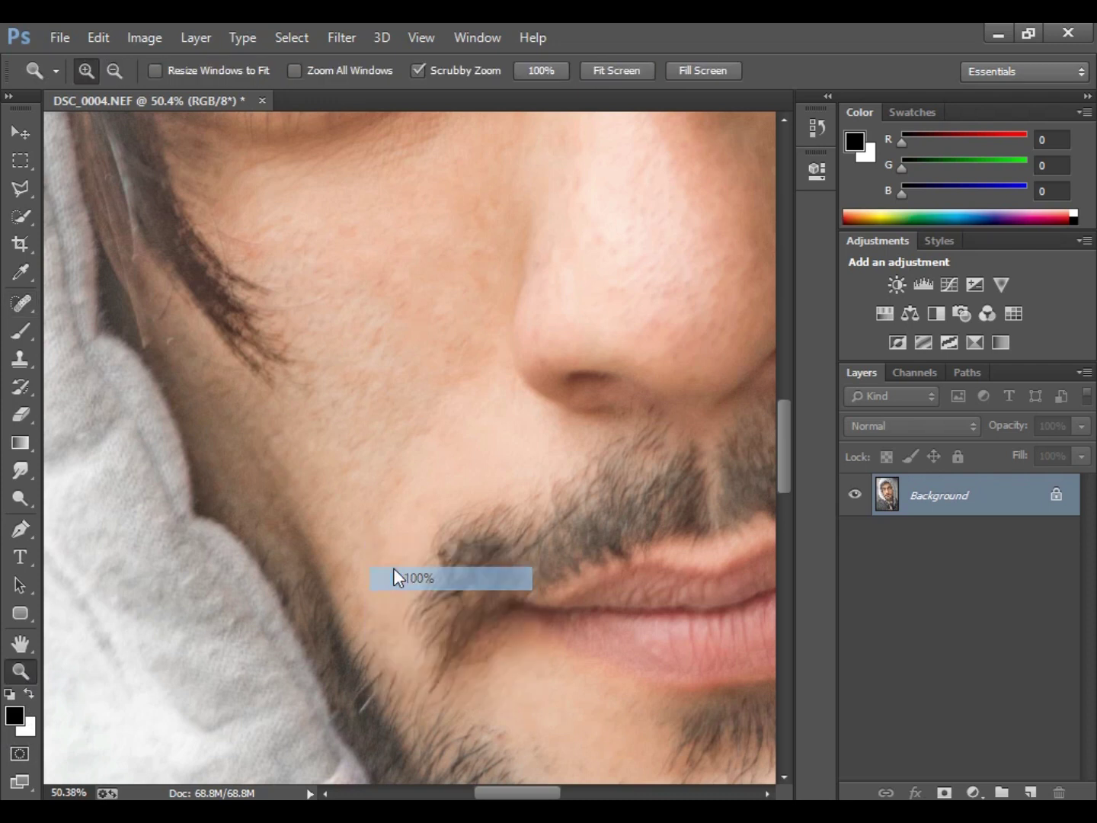
{"action": "right_click", "coordinate": [393, 567]}
{"action": "left_click", "coordinate": [412, 586]}
Heal the first blemishes across the forehead with the Spot Healing Brush.
{"action": "left_click", "coordinate": [477, 592]}
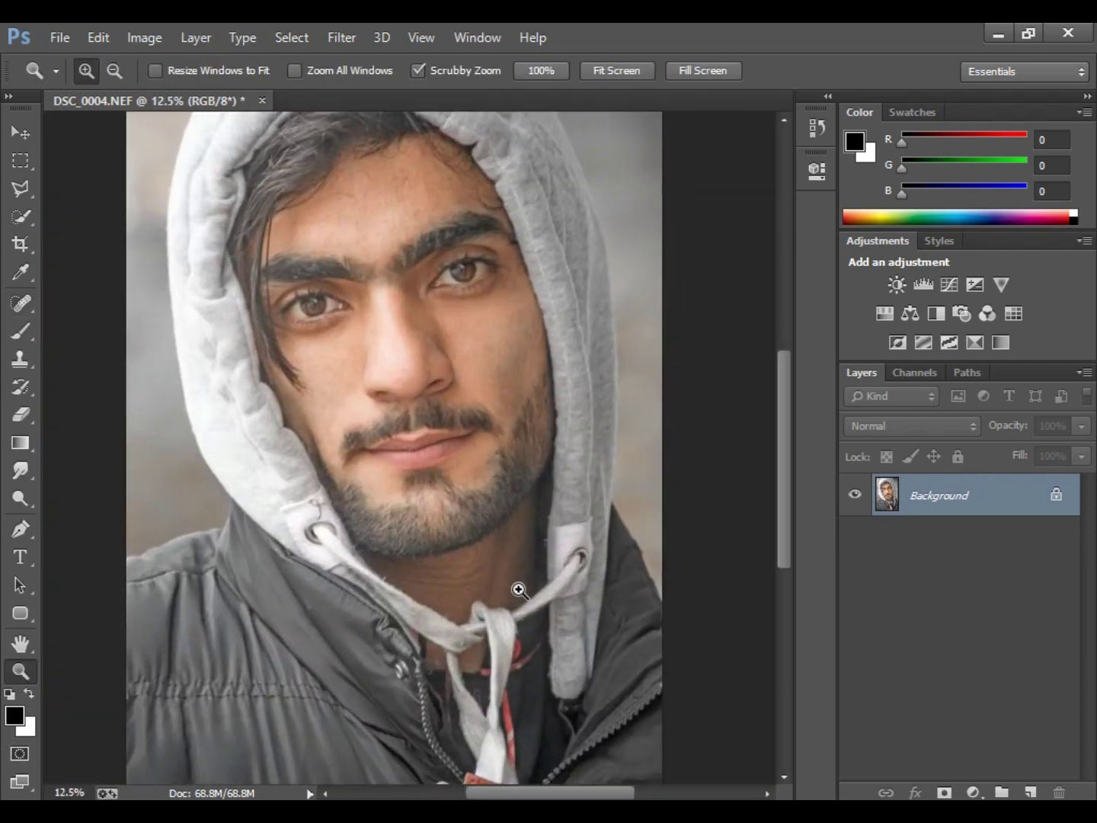
{"action": "left_click_drag", "start_coordinate": [352, 187], "coordinate": [474, 267]}
{"action": "scroll", "coordinate": [305, 290], "scroll_direction": "up", "scroll_amount": 2}
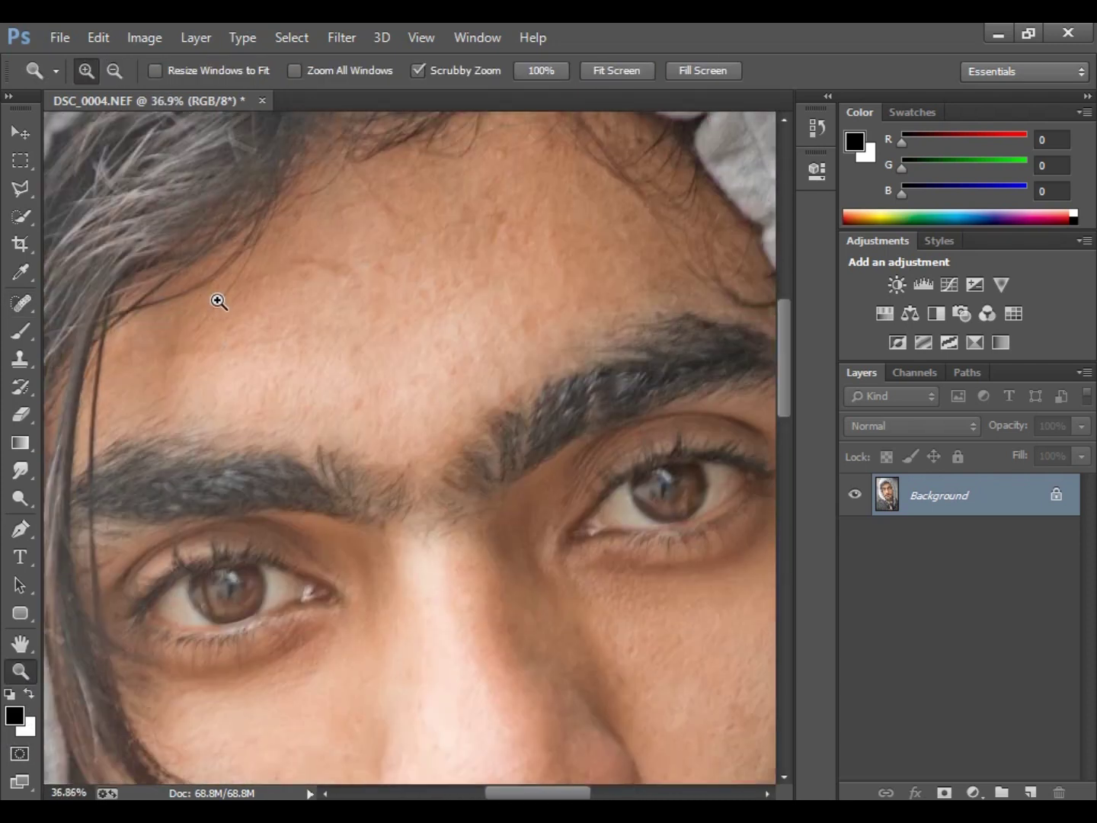
{"action": "left_click", "coordinate": [21, 304]}
{"action": "left_click", "coordinate": [297, 313]}
{"action": "left_click_drag", "start_coordinate": [287, 414], "coordinate": [284, 425]}
{"action": "left_click", "coordinate": [399, 312]}
{"action": "left_click_drag", "start_coordinate": [400, 321], "coordinate": [378, 309]}
{"action": "left_click_drag", "start_coordinate": [386, 254], "coordinate": [410, 282]}
{"action": "mouse_move", "coordinate": [470, 261]}
{"action": "left_mouse_down"}
{"action": "mouse_move", "coordinate": [430, 281]}
{"action": "mouse_move", "coordinate": [518, 290]}
{"action": "mouse_move", "coordinate": [457, 286]}
{"action": "left_mouse_up"}
Heal the remaining forehead spots and the spot between the brows.
{"action": "left_click", "coordinate": [541, 368]}
{"action": "left_click", "coordinate": [575, 366]}
{"action": "left_click", "coordinate": [629, 270]}
{"action": "left_click", "coordinate": [459, 333]}
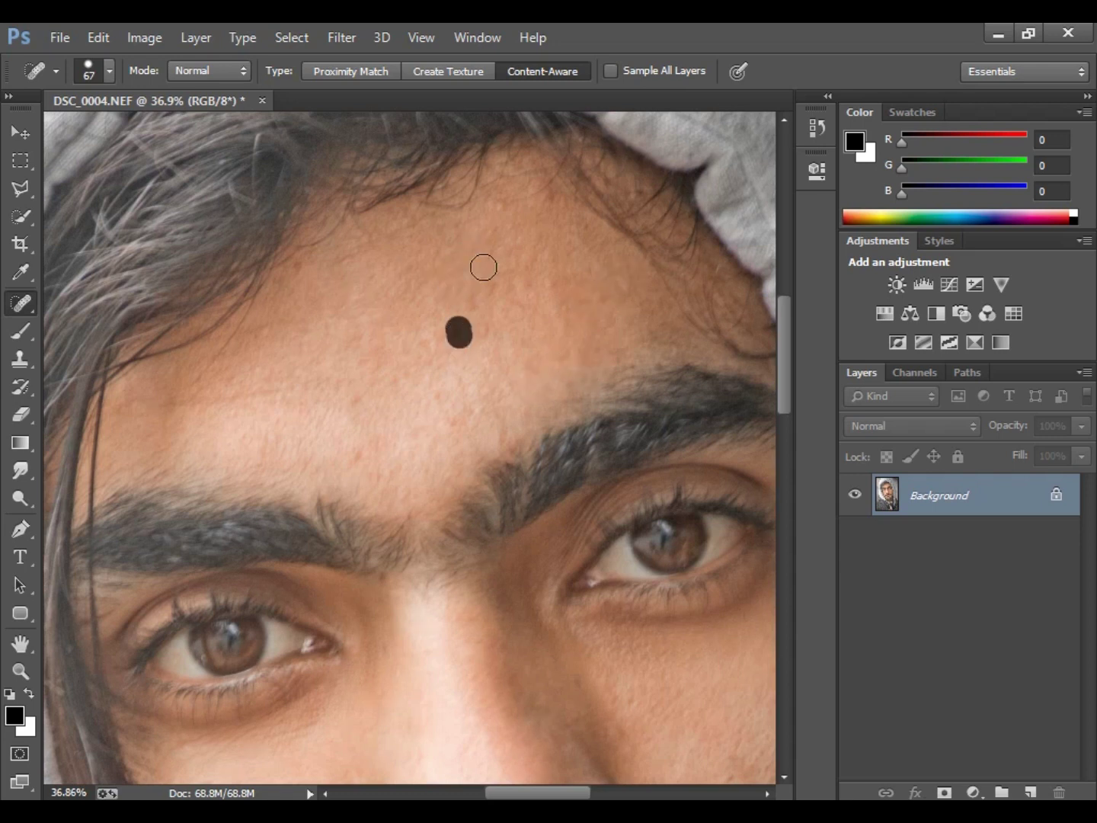
{"action": "left_click_drag", "start_coordinate": [548, 200], "coordinate": [557, 224]}
{"action": "scroll", "coordinate": [415, 380], "scroll_direction": "down", "scroll_amount": 1}
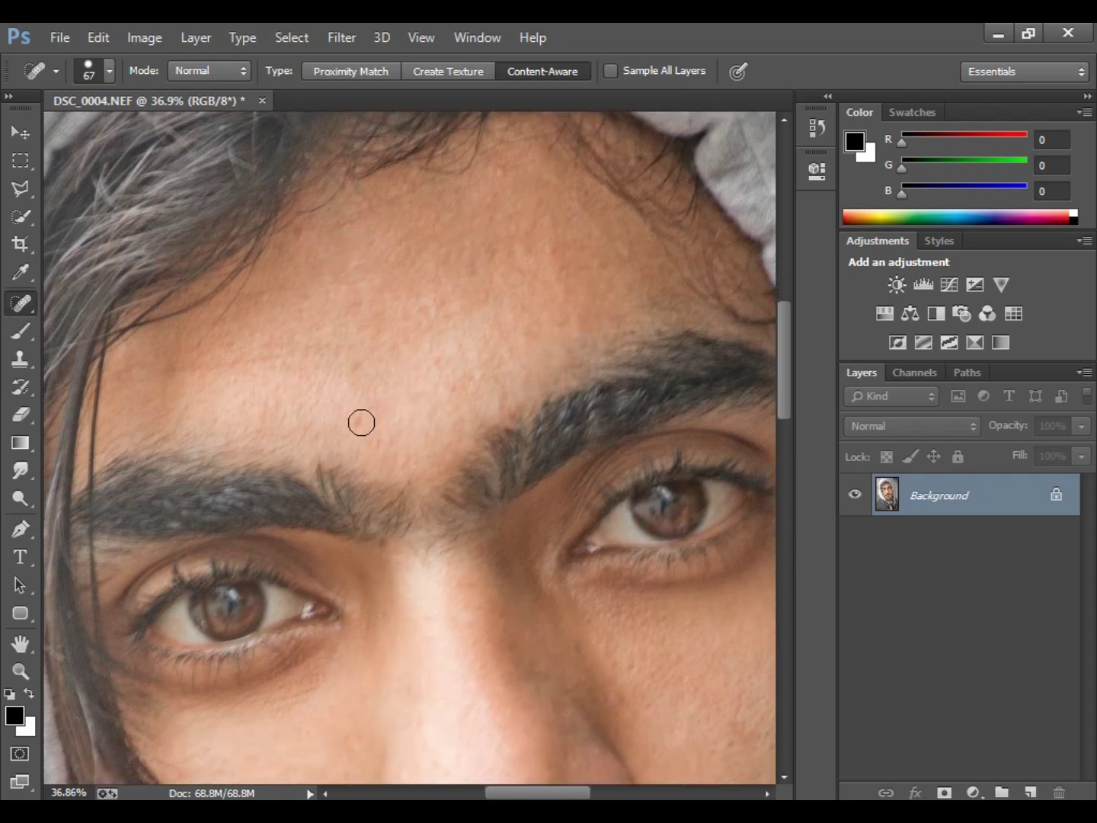
{"action": "left_click", "coordinate": [463, 374]}
{"action": "left_click", "coordinate": [345, 312]}
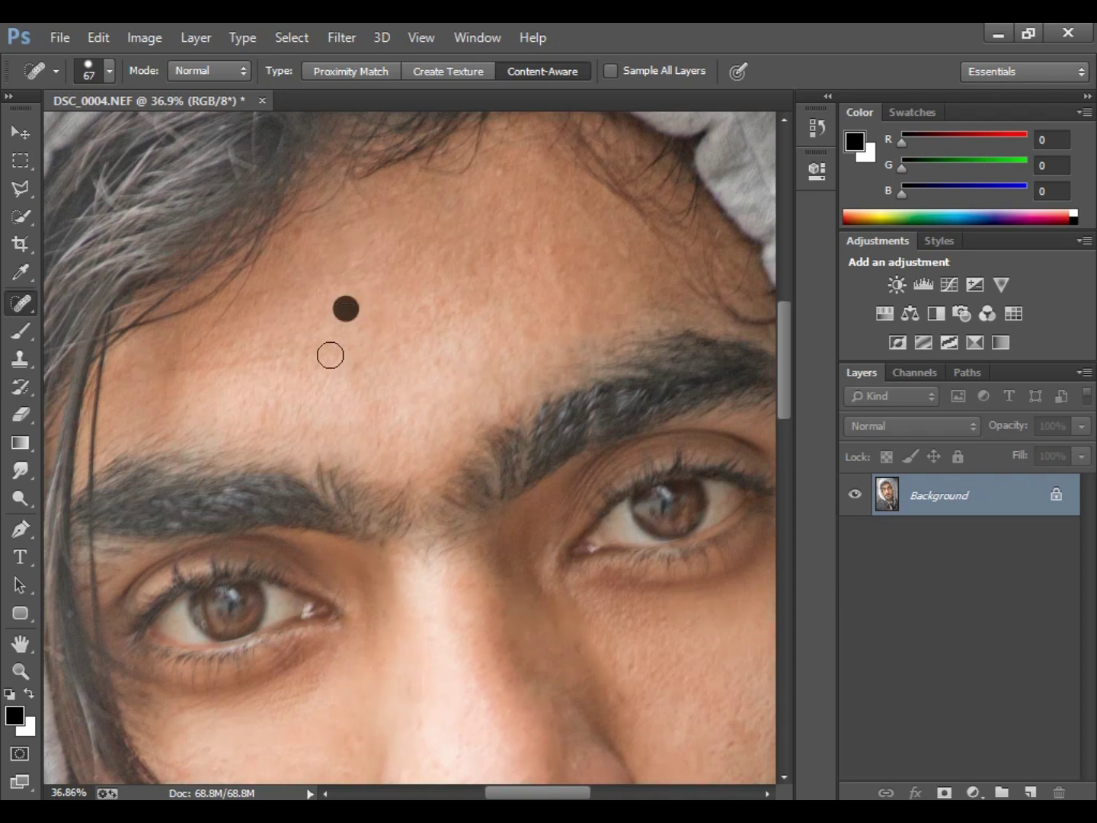
{"action": "scroll", "coordinate": [355, 433], "scroll_direction": "down", "scroll_amount": 5}
{"action": "left_click", "coordinate": [391, 398]}
Heal spots around the nose, cheeks and beard line, then fit the image on screen.
{"action": "scroll", "coordinate": [421, 503], "scroll_direction": "down", "scroll_amount": 7}
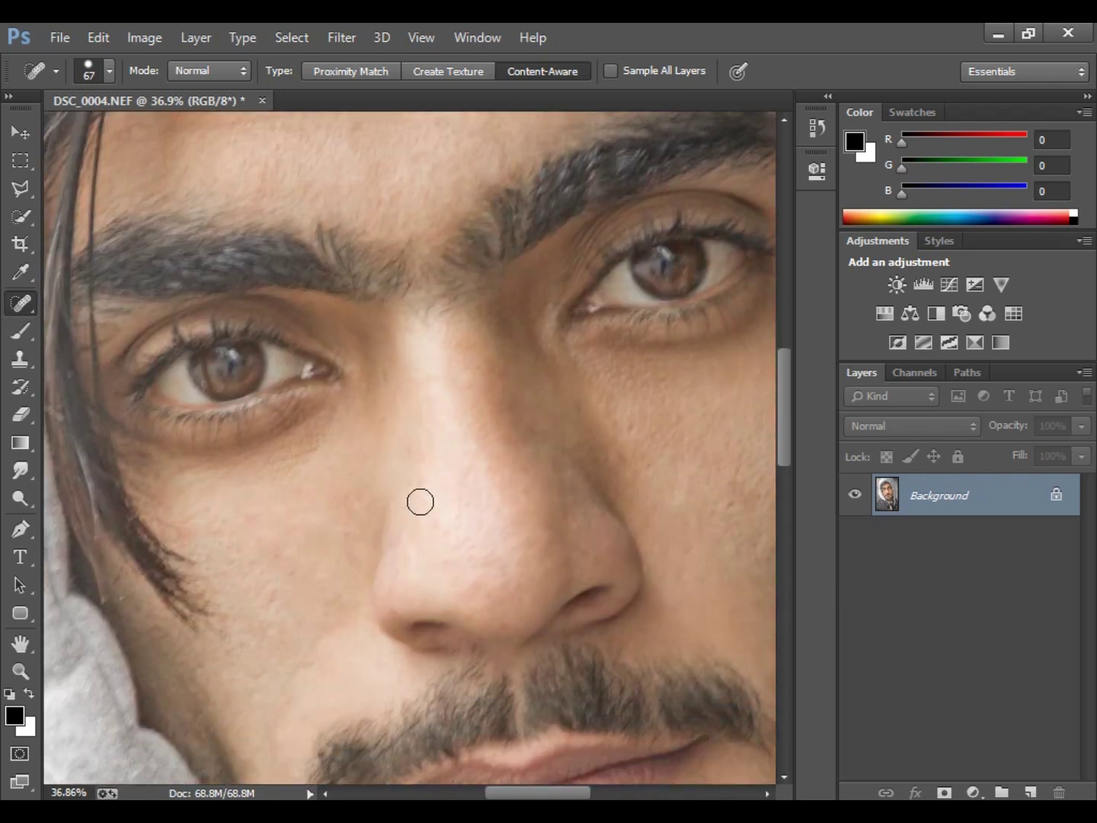
{"action": "scroll", "coordinate": [350, 411], "scroll_direction": "down", "scroll_amount": 1}
{"action": "left_click_drag", "start_coordinate": [358, 331], "coordinate": [346, 374]}
{"action": "scroll", "coordinate": [271, 480], "scroll_direction": "down", "scroll_amount": 1}
{"action": "scroll", "coordinate": [260, 497], "scroll_direction": "down", "scroll_amount": 1}
{"action": "left_click_drag", "start_coordinate": [278, 272], "coordinate": [270, 282]}
{"action": "left_click_drag", "start_coordinate": [248, 350], "coordinate": [259, 373]}
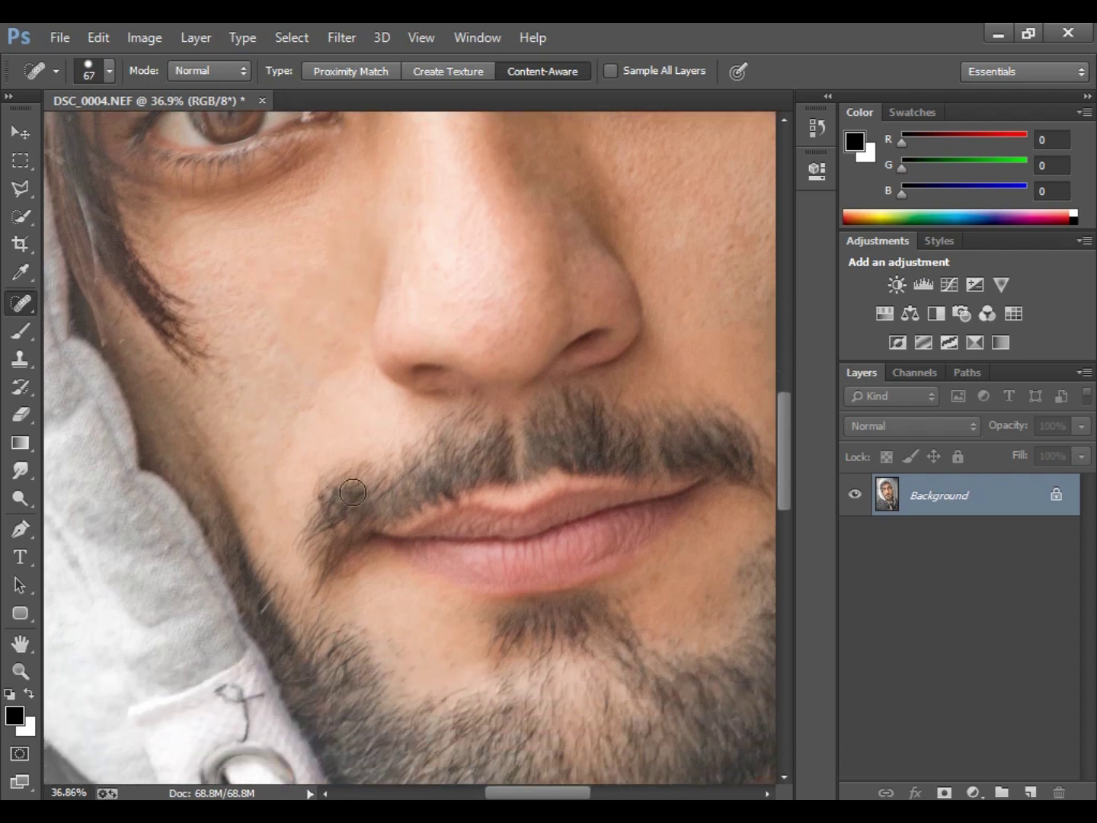
{"action": "scroll", "coordinate": [365, 609], "scroll_direction": "down", "scroll_amount": 1}
{"action": "left_click_drag", "start_coordinate": [520, 792], "coordinate": [553, 792]}
{"action": "scroll", "coordinate": [538, 625], "scroll_direction": "up", "scroll_amount": 3}
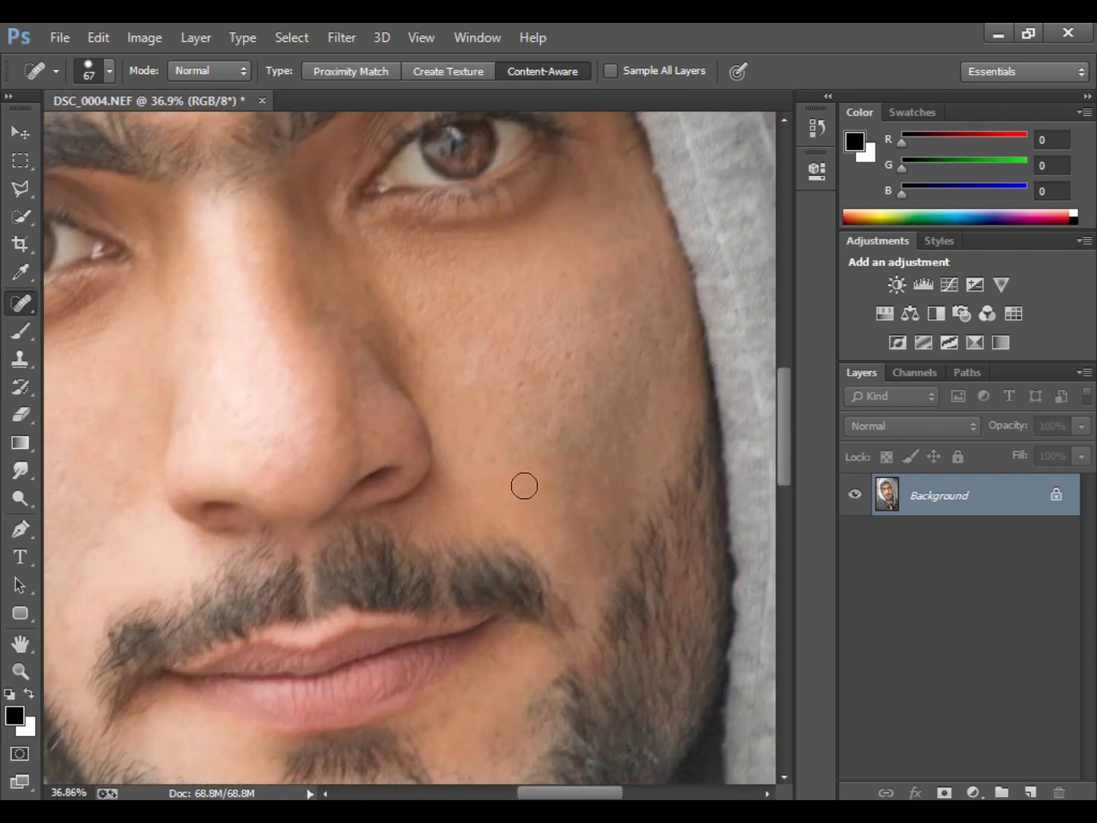
{"action": "left_click", "coordinate": [21, 670]}
{"action": "key", "text": "ctrl+0"}
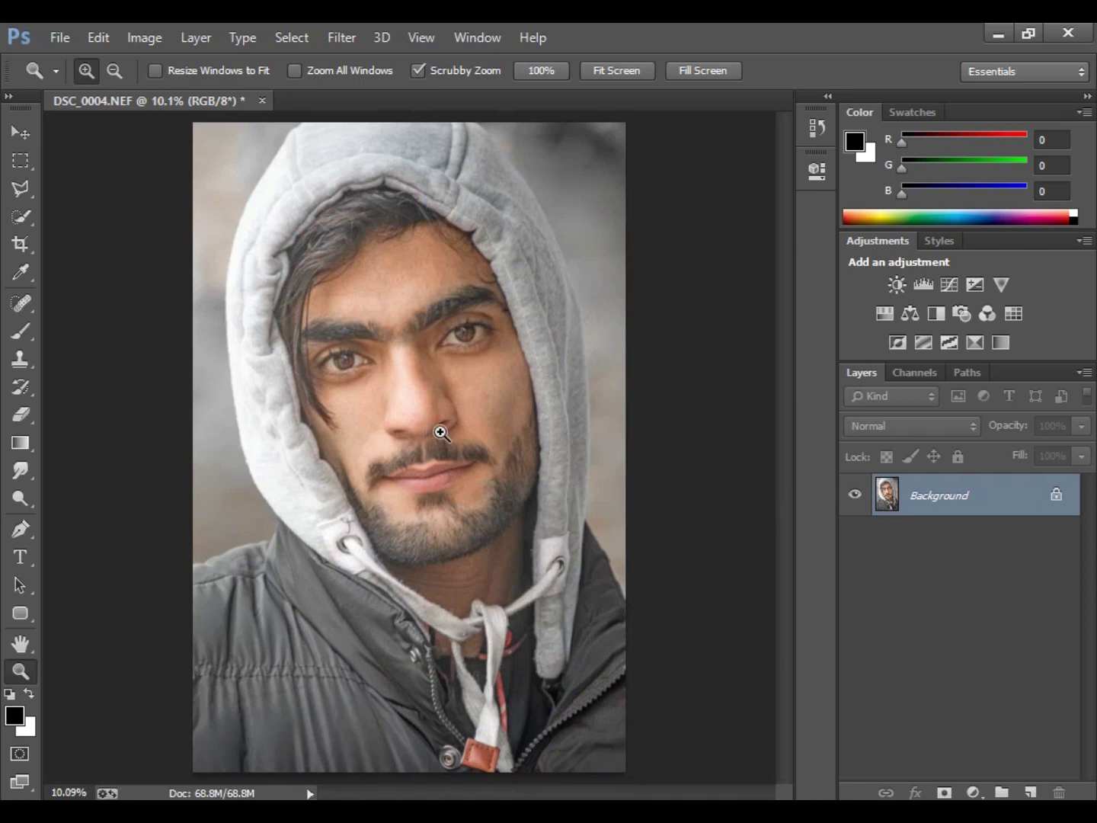
Duplicate the Background layer into Background copy.
{"action": "left_click_drag", "start_coordinate": [921, 494], "coordinate": [1030, 792]}
{"action": "left_click", "coordinate": [441, 295]}
{"action": "right_click", "coordinate": [441, 297]}
{"action": "left_click", "coordinate": [468, 310]}
Launch the Photo-Toolbox SkinFiner filter on Background copy.
{"action": "left_click", "coordinate": [340, 35]}
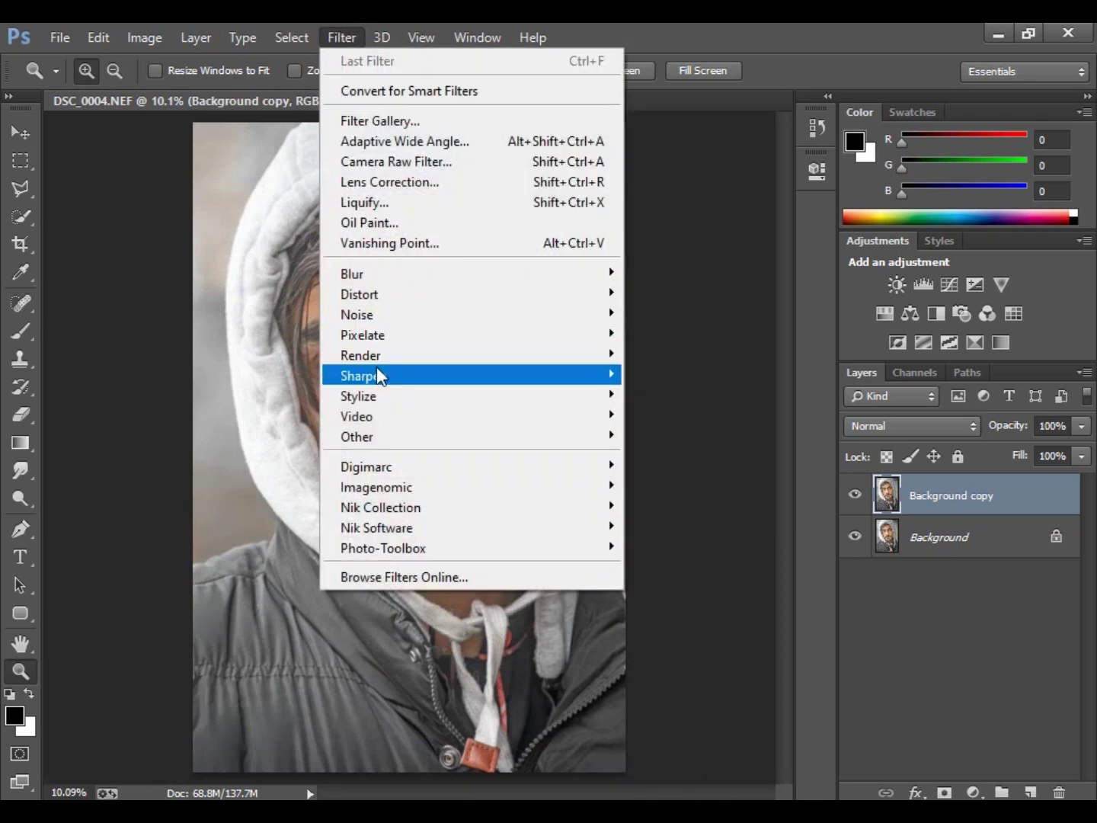
{"action": "mouse_move", "coordinate": [533, 553]}
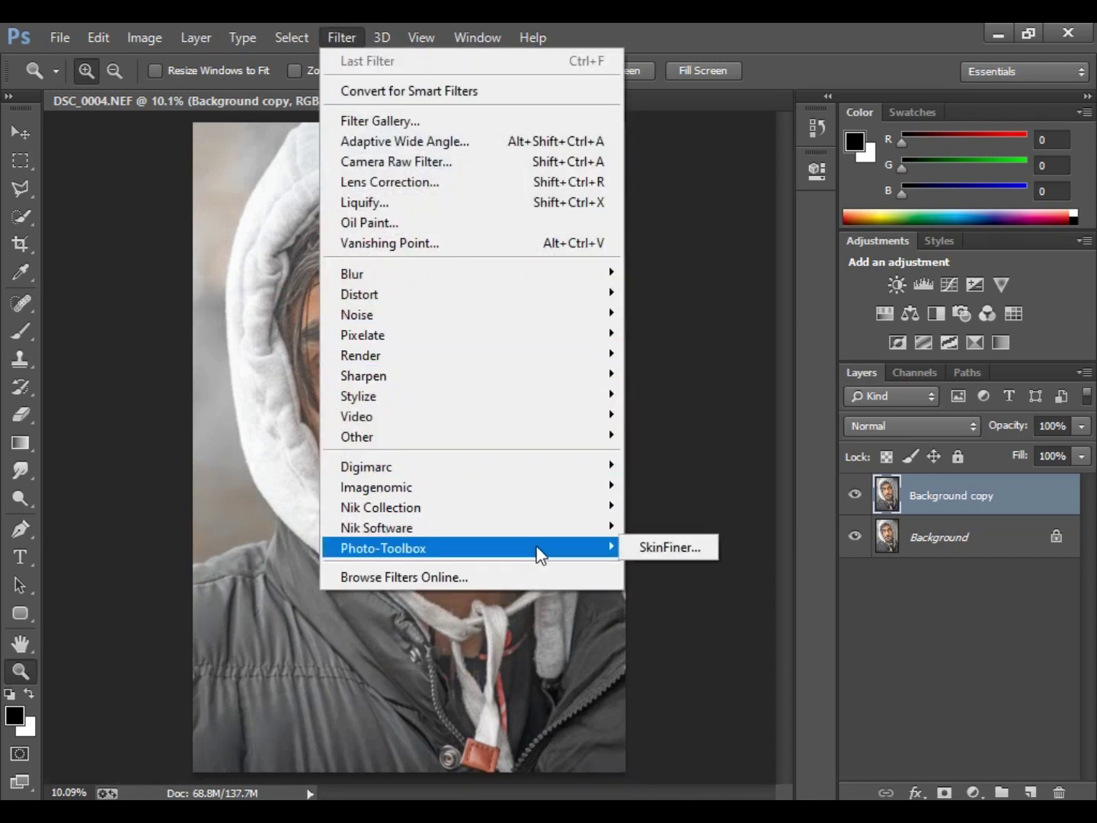
{"action": "left_click", "coordinate": [661, 546]}
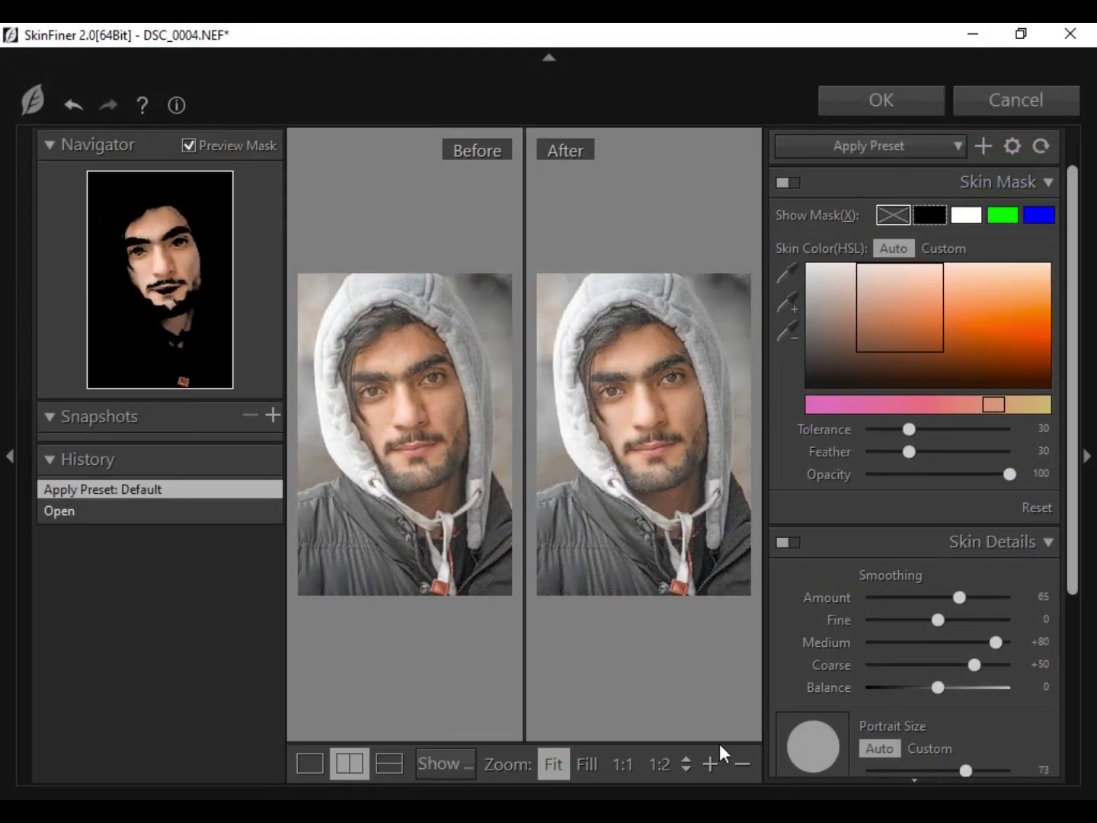
Zoom the preview onto the face and set smoothing Amount 70 with Fine -55.
{"action": "left_click", "coordinate": [710, 764]}
{"action": "left_click", "coordinate": [710, 765]}
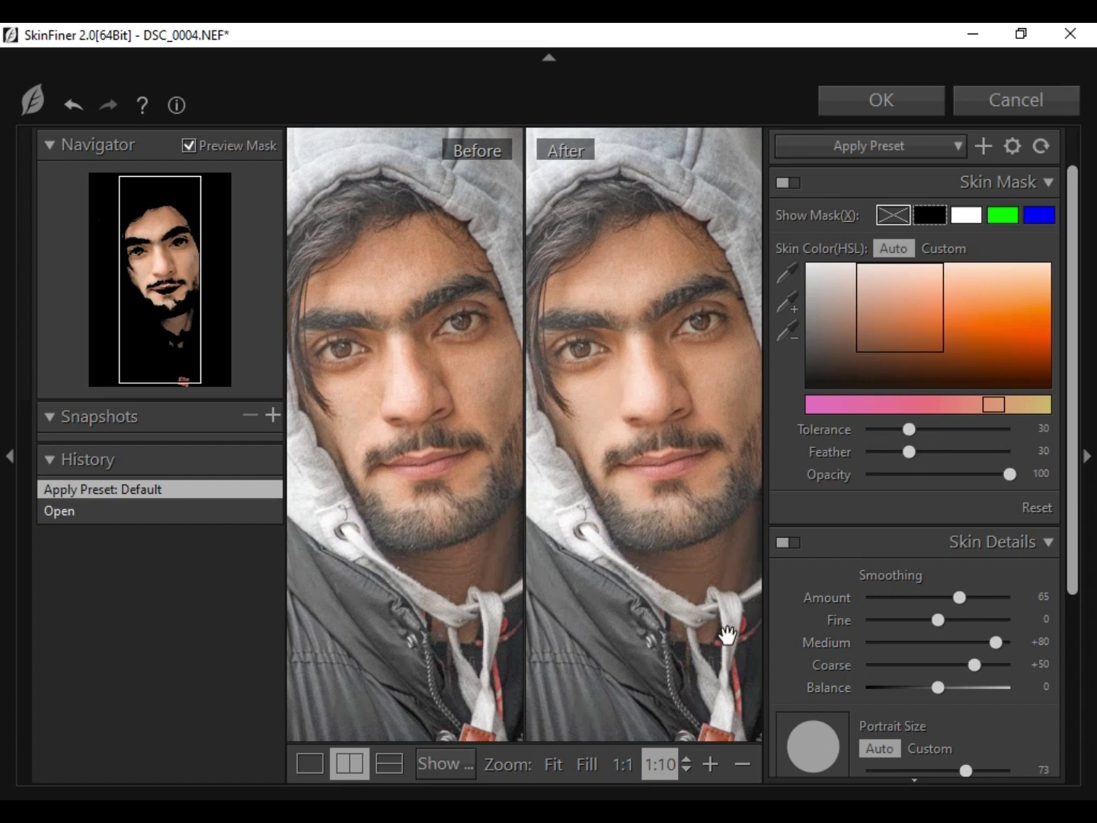
{"action": "scroll", "coordinate": [1078, 427], "scroll_direction": "down", "scroll_amount": 5}
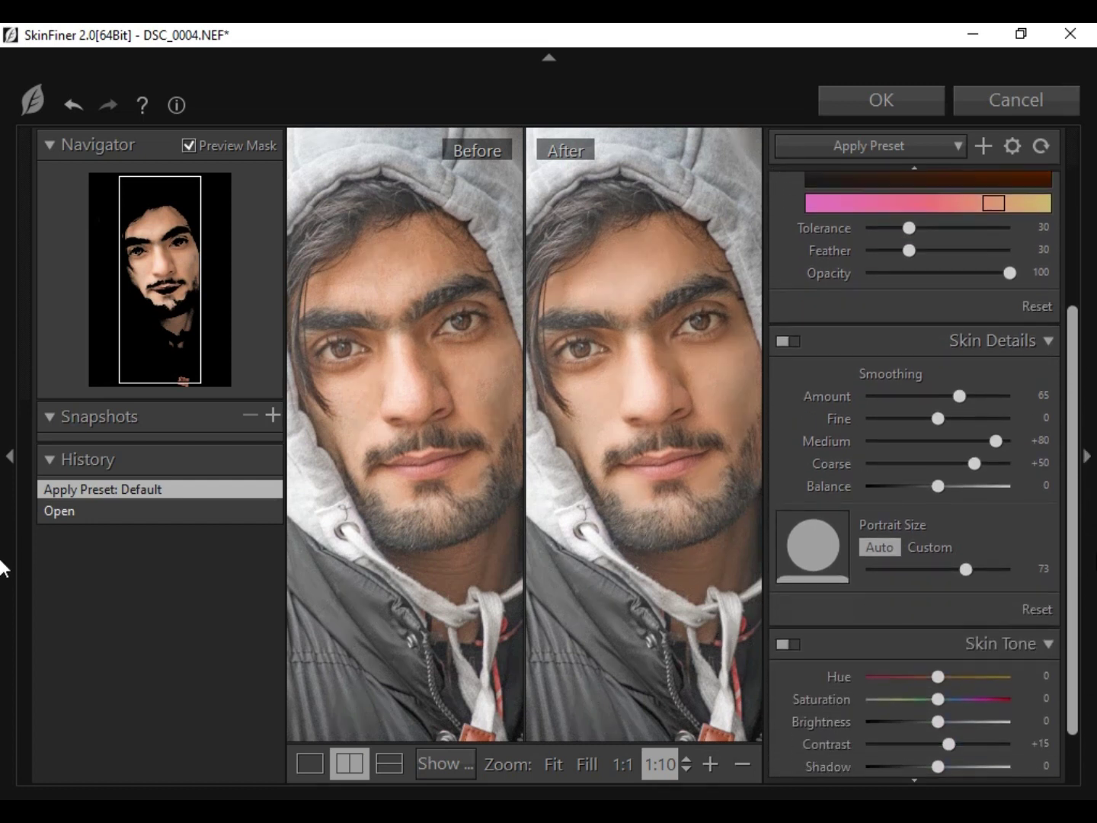
{"action": "left_click_drag", "start_coordinate": [959, 390], "coordinate": [989, 413]}
{"action": "mouse_move", "coordinate": [900, 415]}
{"action": "left_mouse_down"}
{"action": "mouse_move", "coordinate": [889, 420]}
{"action": "mouse_move", "coordinate": [899, 411]}
{"action": "left_mouse_up"}
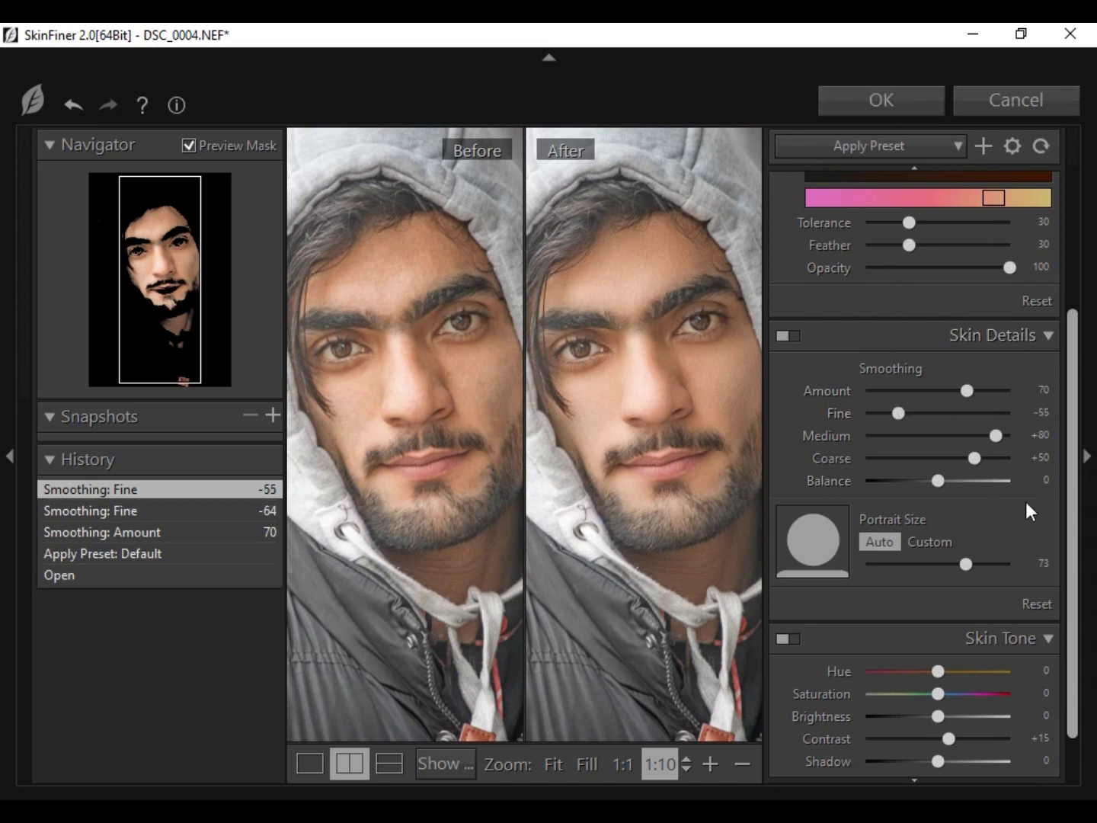
Set Skin Tone Contrast to +33 and Highlight to -21, then apply the filter.
{"action": "left_click_drag", "start_coordinate": [1074, 495], "coordinate": [1073, 583]}
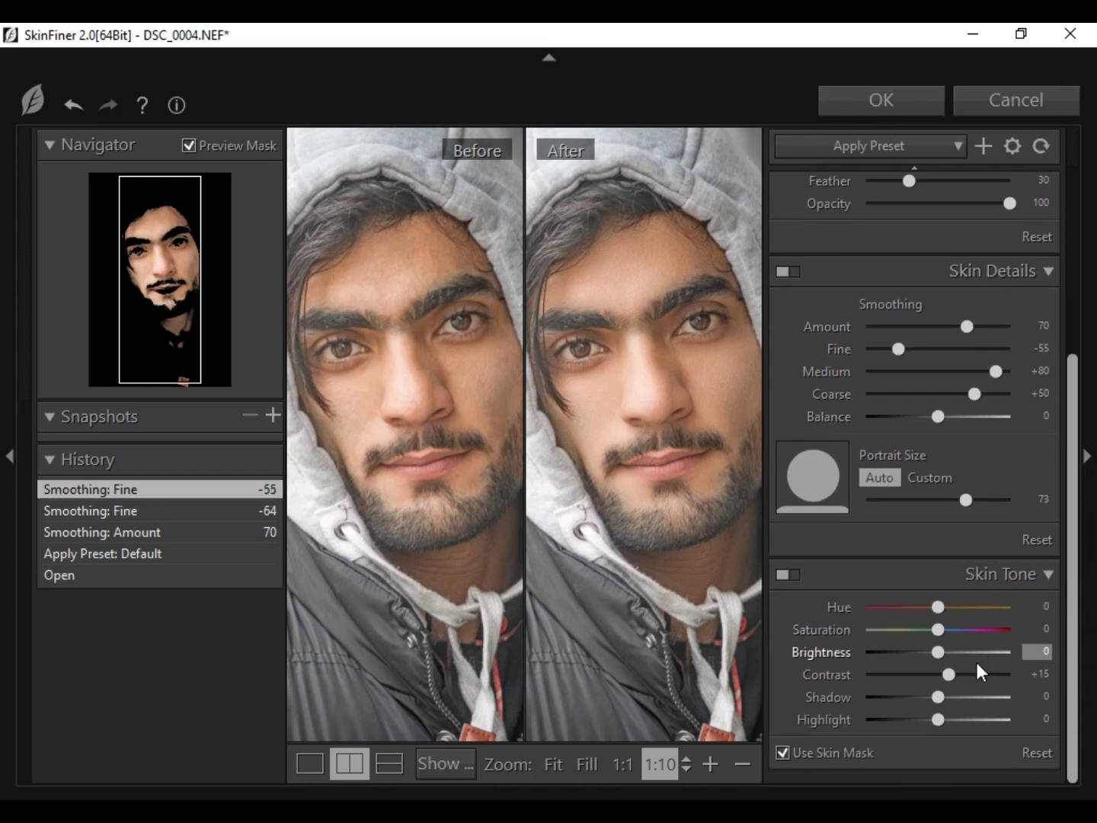
{"action": "left_click_drag", "start_coordinate": [950, 669], "coordinate": [963, 670]}
{"action": "left_click_drag", "start_coordinate": [936, 717], "coordinate": [947, 651]}
{"action": "left_click", "coordinate": [874, 105]}
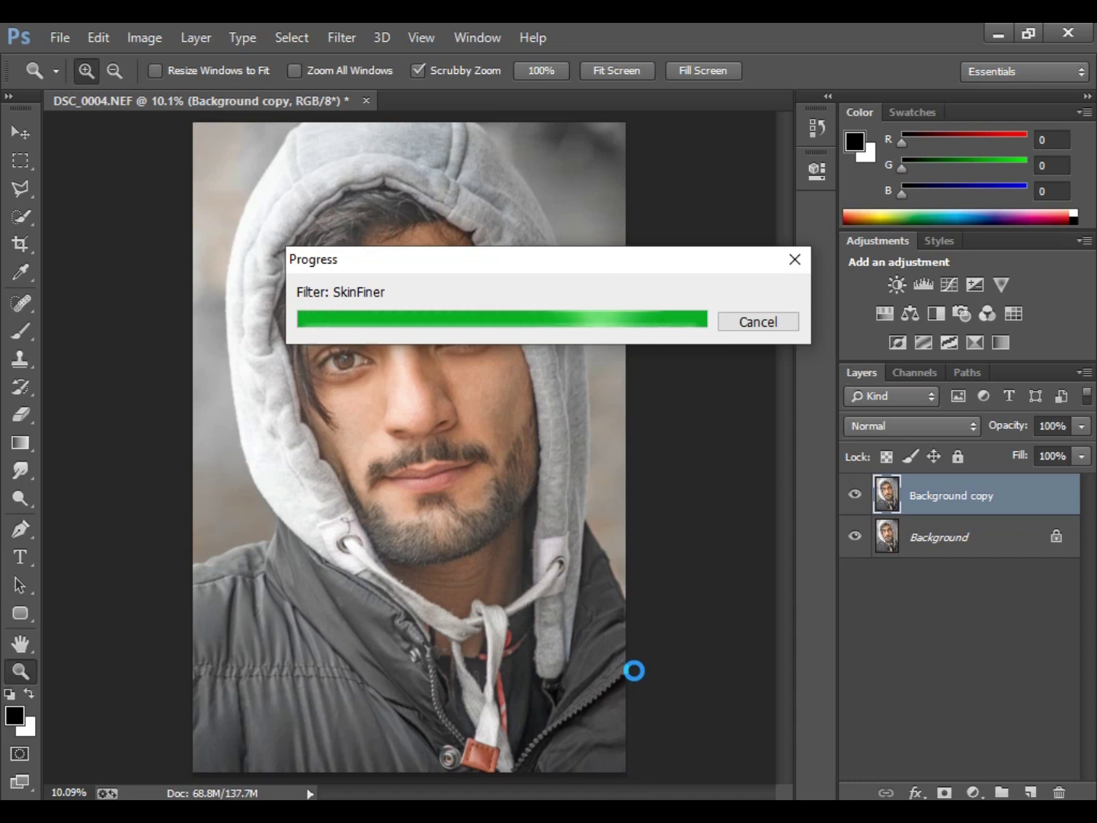
Check the smoothed skin at 100%, fit back, and toggle Background copy to compare.
{"action": "left_click", "coordinate": [408, 380]}
{"action": "right_click", "coordinate": [449, 359]}
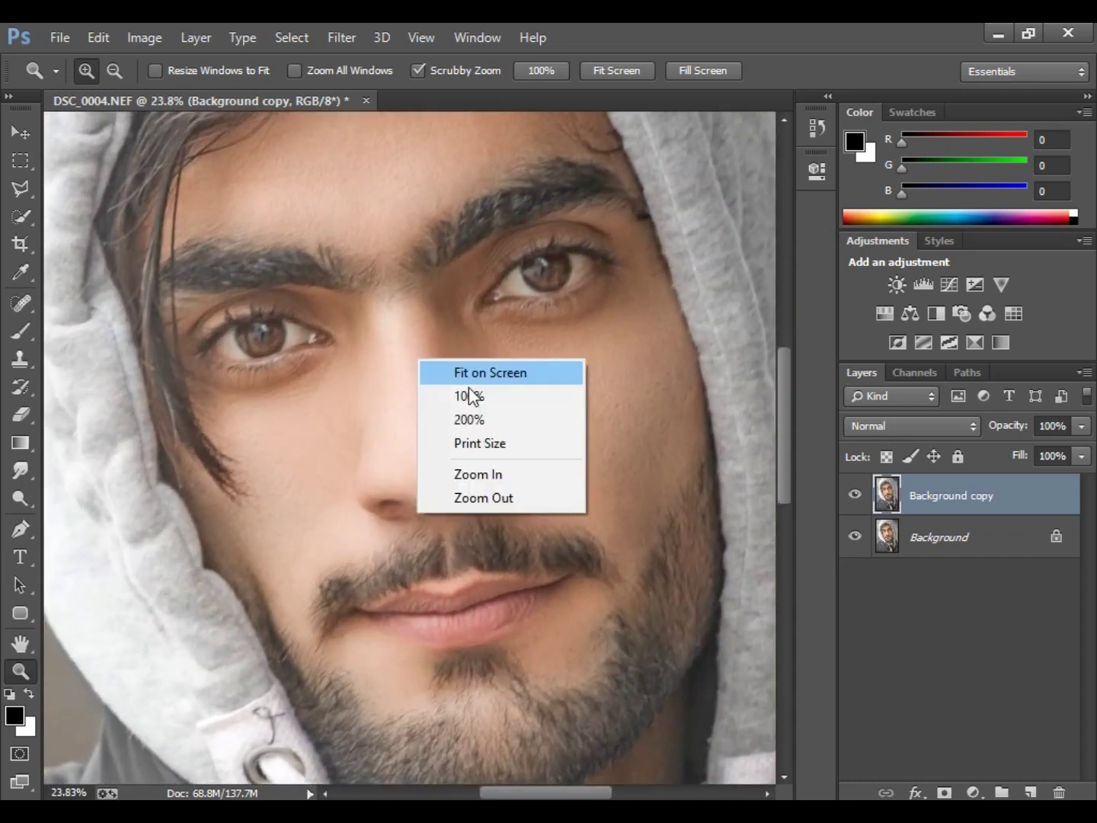
{"action": "left_click", "coordinate": [472, 394]}
{"action": "right_click", "coordinate": [675, 401]}
{"action": "left_click", "coordinate": [676, 409]}
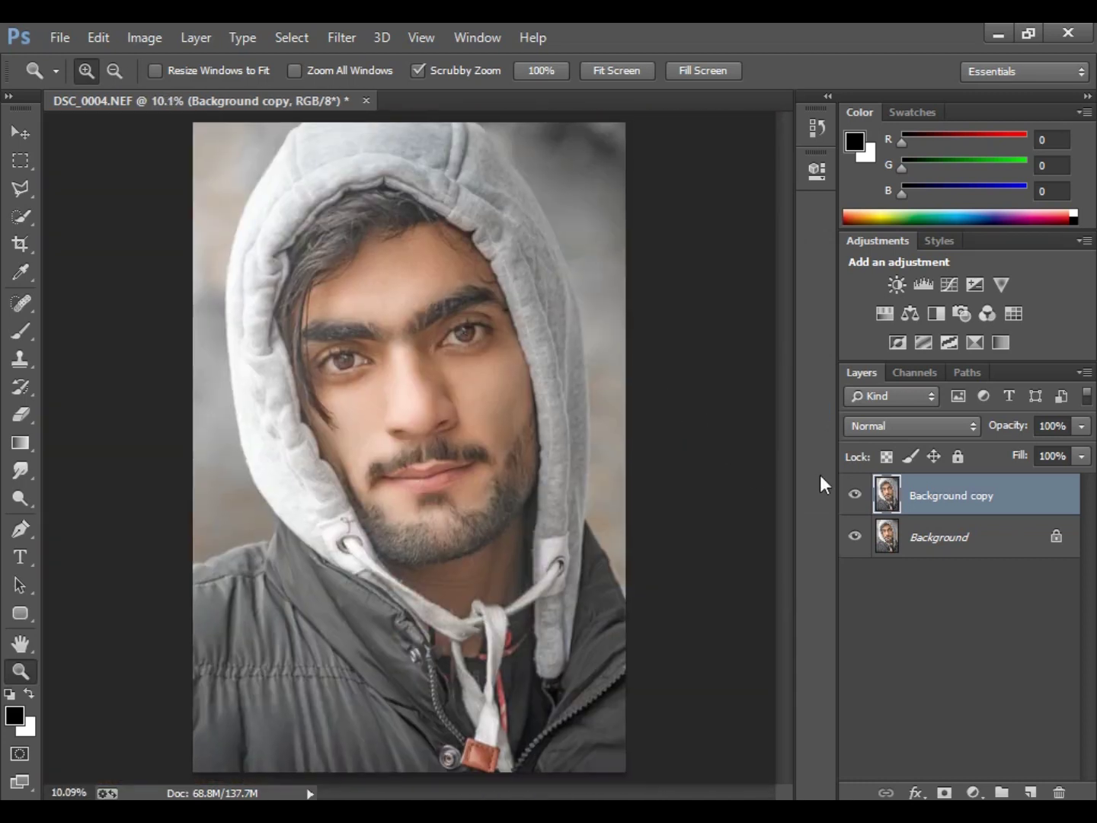
{"action": "left_click", "coordinate": [855, 495]}
Work in the Layers panel, then launch the Camera Raw Filter.
{"action": "left_click", "coordinate": [1090, 373]}
{"action": "left_click", "coordinate": [925, 664]}
{"action": "left_click_drag", "start_coordinate": [925, 507], "coordinate": [1032, 787]}
{"action": "left_click", "coordinate": [341, 38]}
{"action": "left_click", "coordinate": [370, 161]}
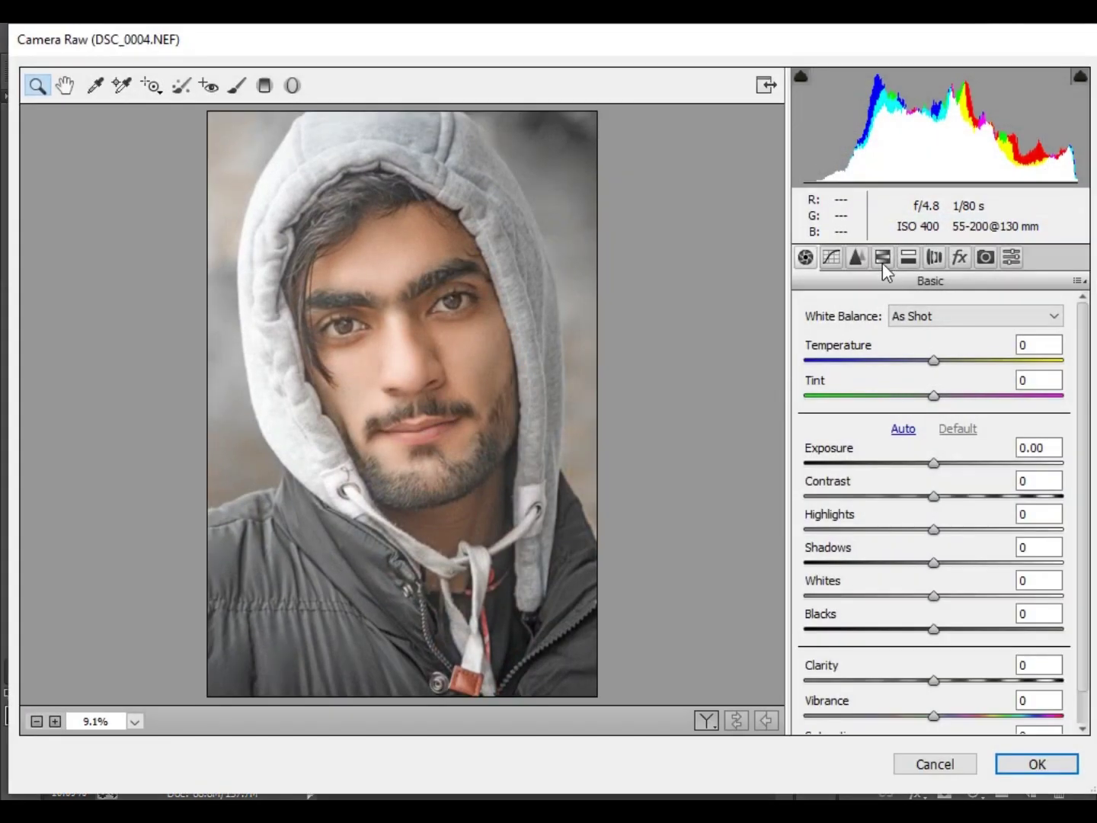
Set Oranges Luminance to -8 and Clarity to +13 in Camera Raw, and apply.
{"action": "left_click", "coordinate": [881, 259]}
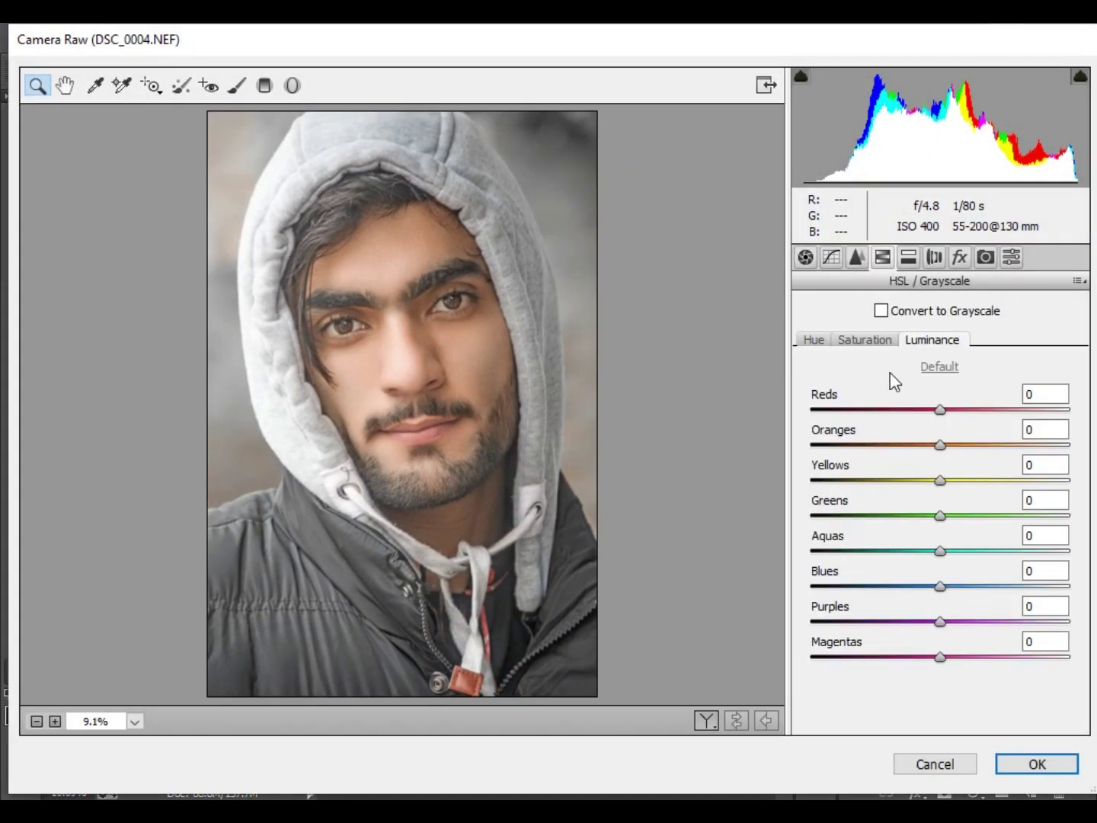
{"action": "left_click_drag", "start_coordinate": [940, 445], "coordinate": [930, 445]}
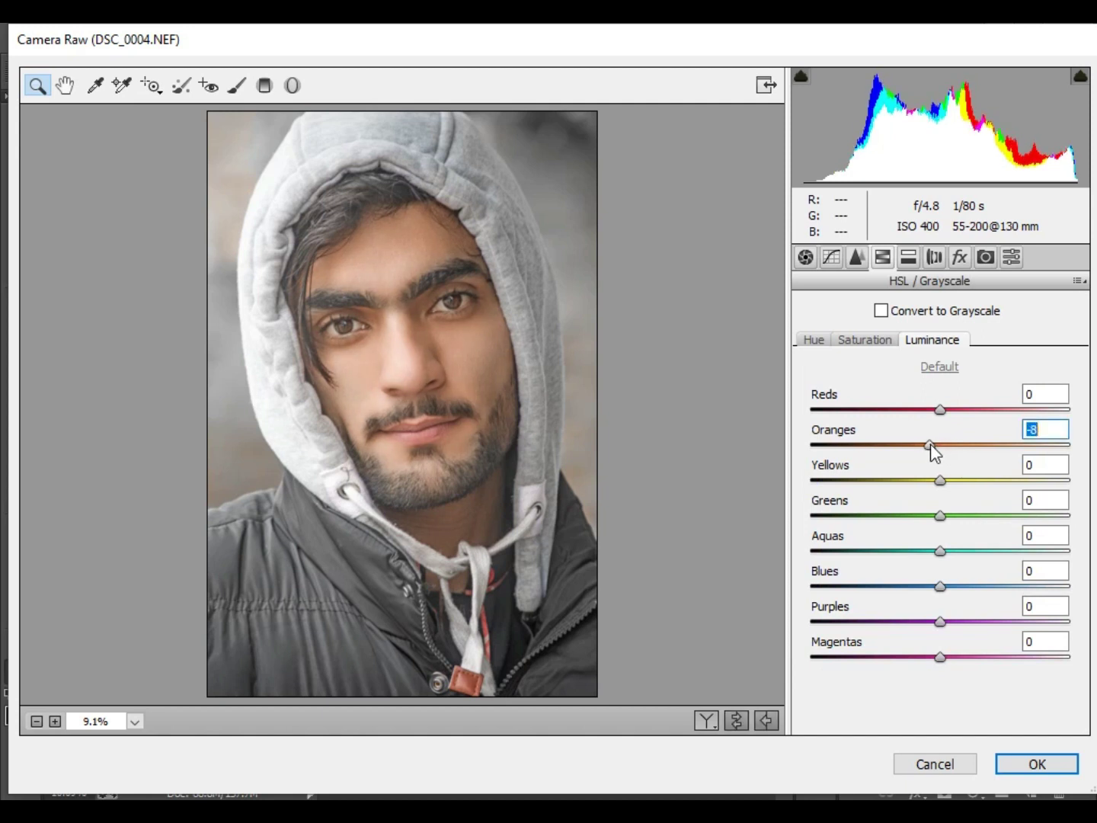
{"action": "left_click", "coordinate": [865, 340]}
{"action": "mouse_move", "coordinate": [940, 445]}
{"action": "left_mouse_down"}
{"action": "mouse_move", "coordinate": [962, 450]}
{"action": "mouse_move", "coordinate": [945, 454]}
{"action": "left_mouse_up"}
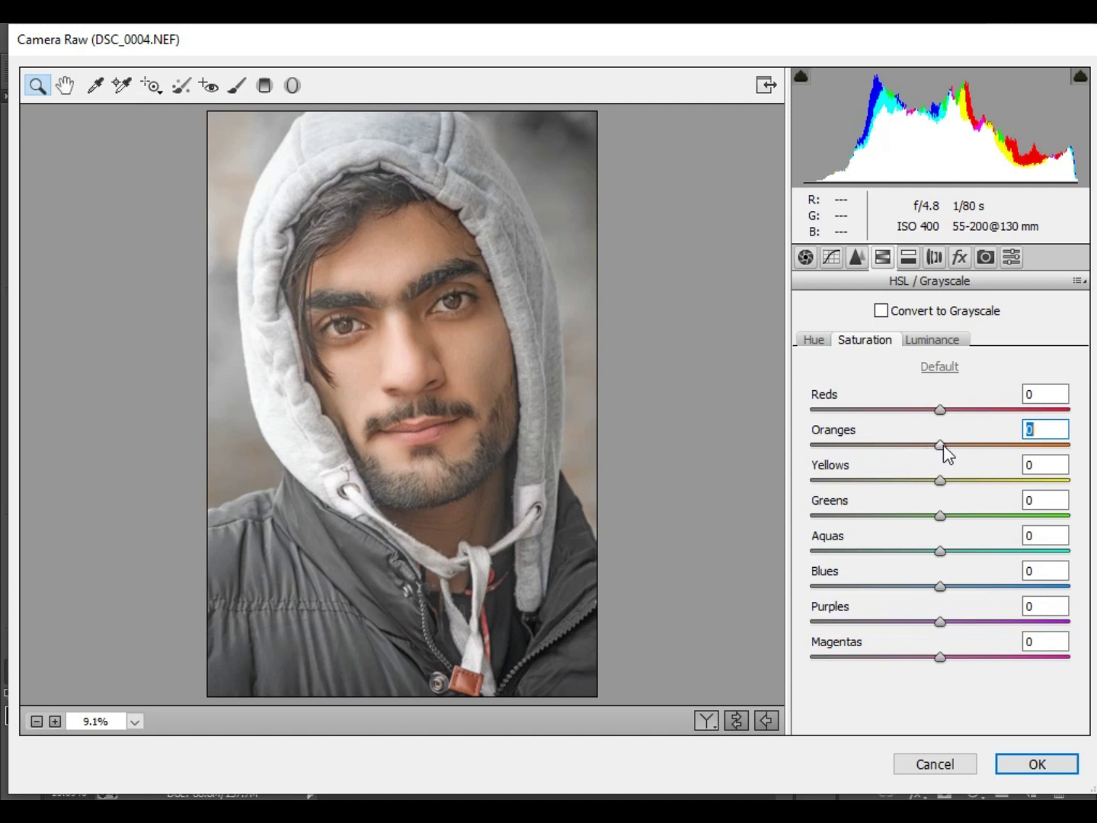
{"action": "left_click", "coordinate": [806, 259]}
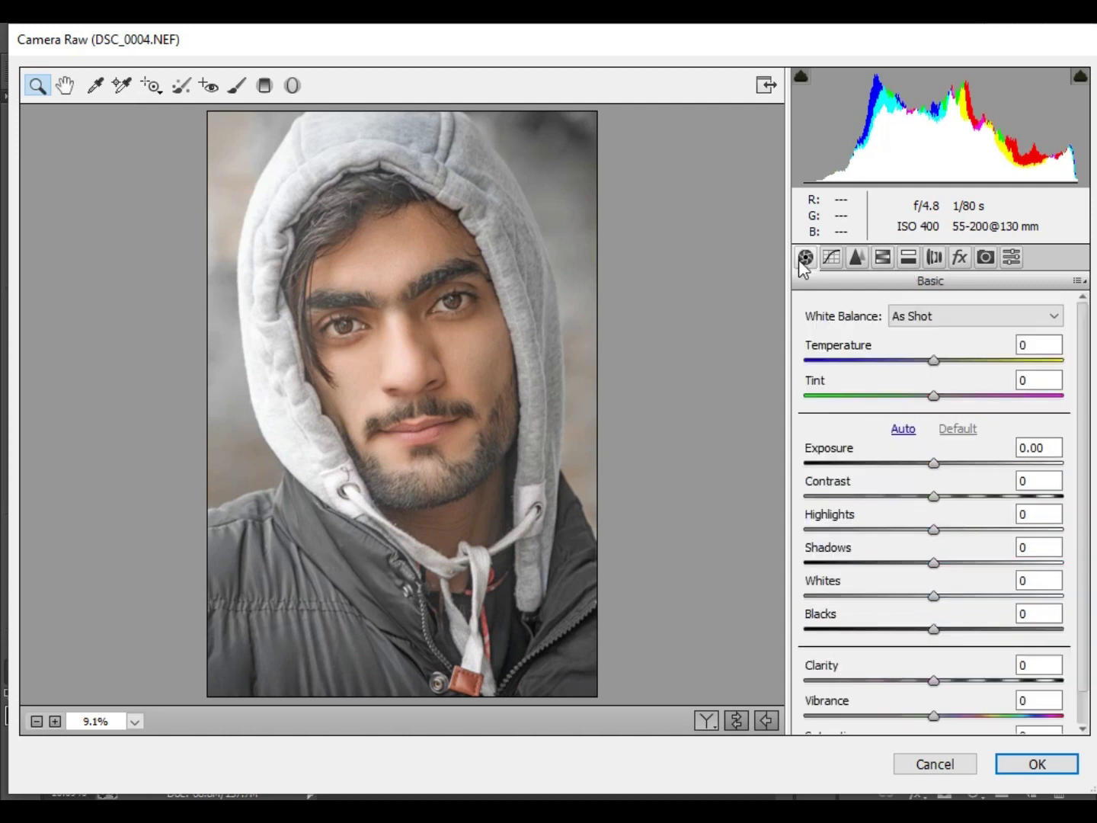
{"action": "mouse_move", "coordinate": [949, 681]}
{"action": "left_mouse_down"}
{"action": "mouse_move", "coordinate": [958, 683]}
{"action": "mouse_move", "coordinate": [945, 676]}
{"action": "left_mouse_up"}
{"action": "left_click", "coordinate": [1037, 764]}
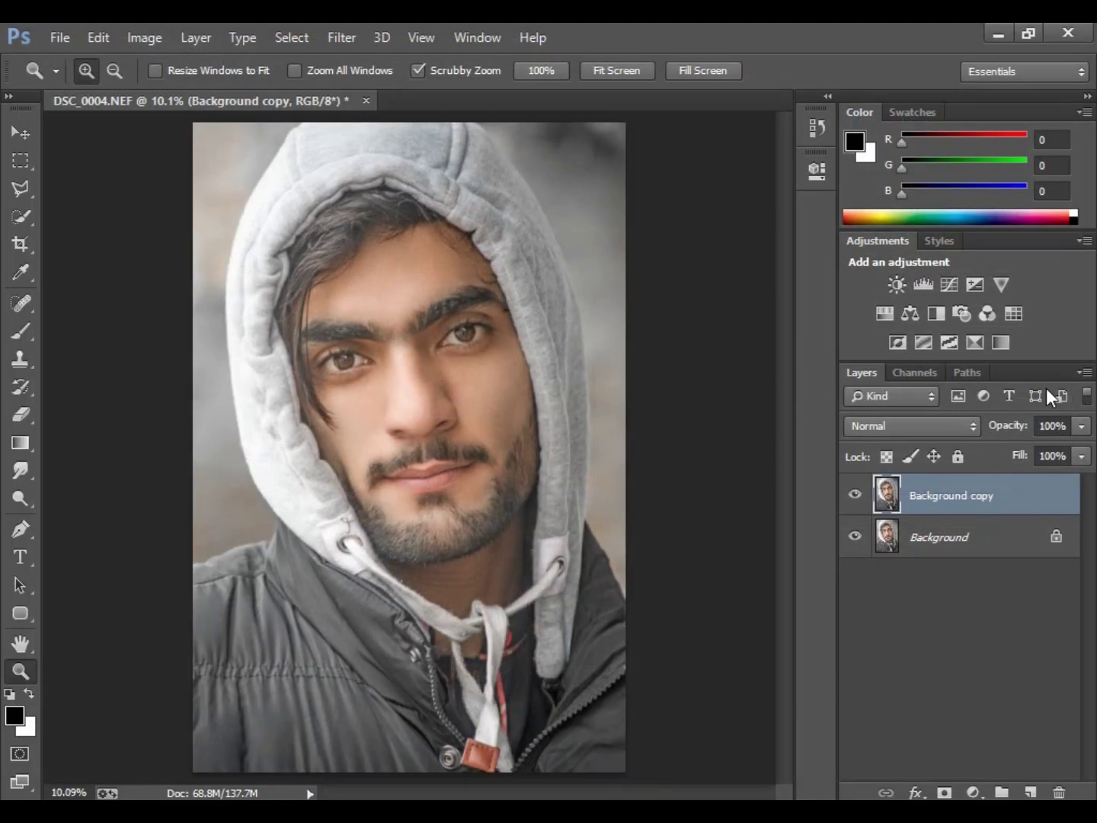
Merge the visible layers, duplicate the Background and set the copy to Screen blending.
{"action": "left_click", "coordinate": [1086, 371]}
{"action": "left_click", "coordinate": [964, 670]}
{"action": "left_click_drag", "start_coordinate": [942, 511], "coordinate": [1030, 791]}
{"action": "left_click", "coordinate": [907, 425]}
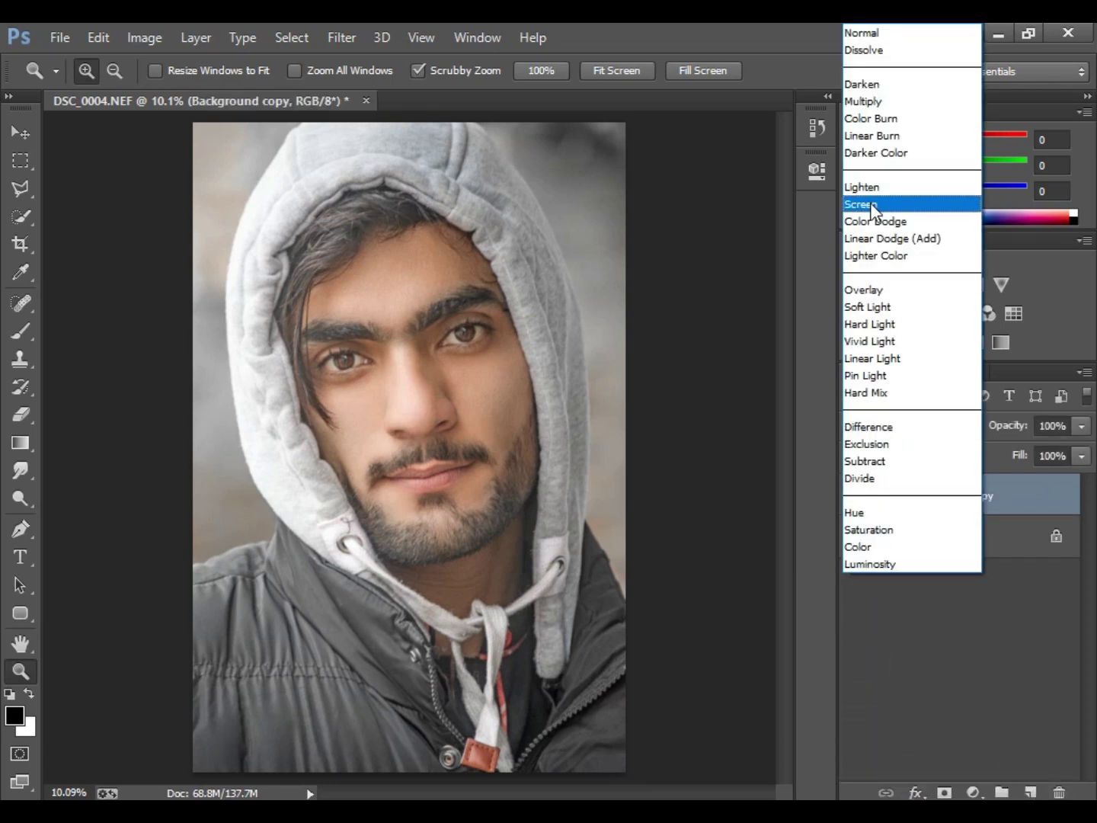
{"action": "left_click", "coordinate": [869, 202]}
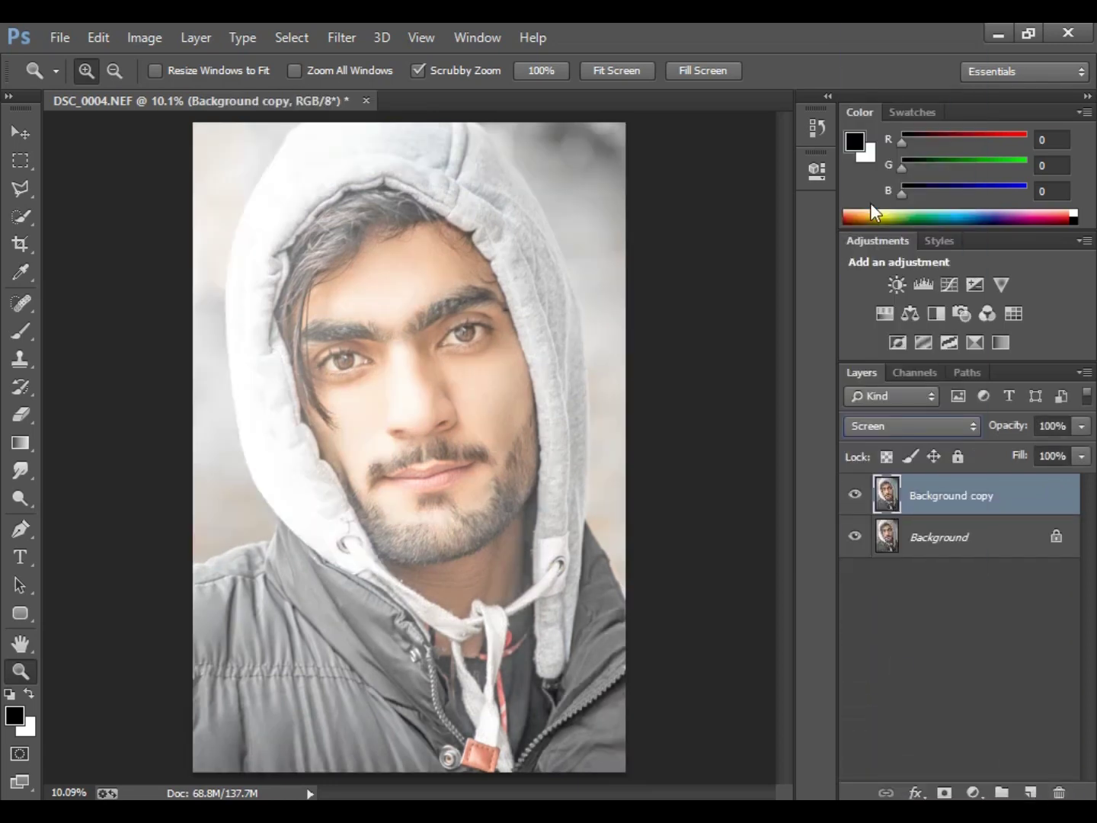
Limit the Screen copy to underlying tones split at 188/253, then duplicate Background again.
{"action": "double_click", "coordinate": [930, 497]}
{"action": "left_click", "coordinate": [1038, 503]}
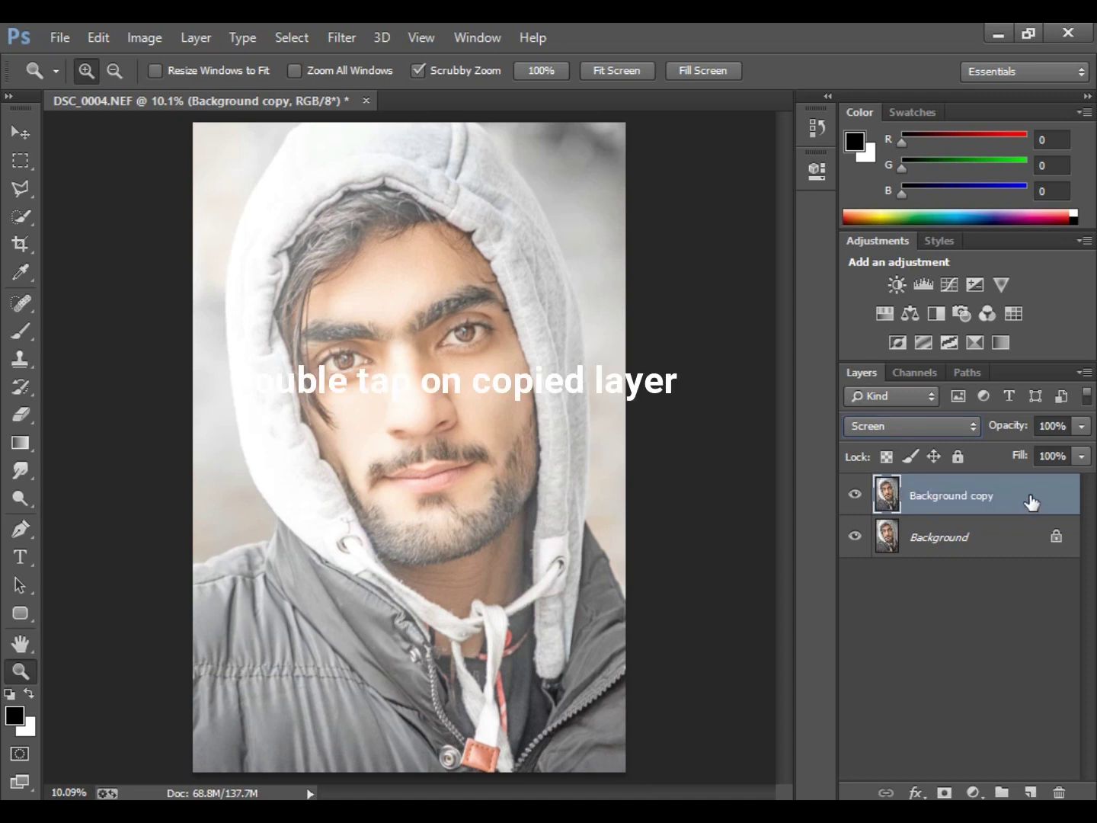
{"action": "double_click", "coordinate": [1032, 502]}
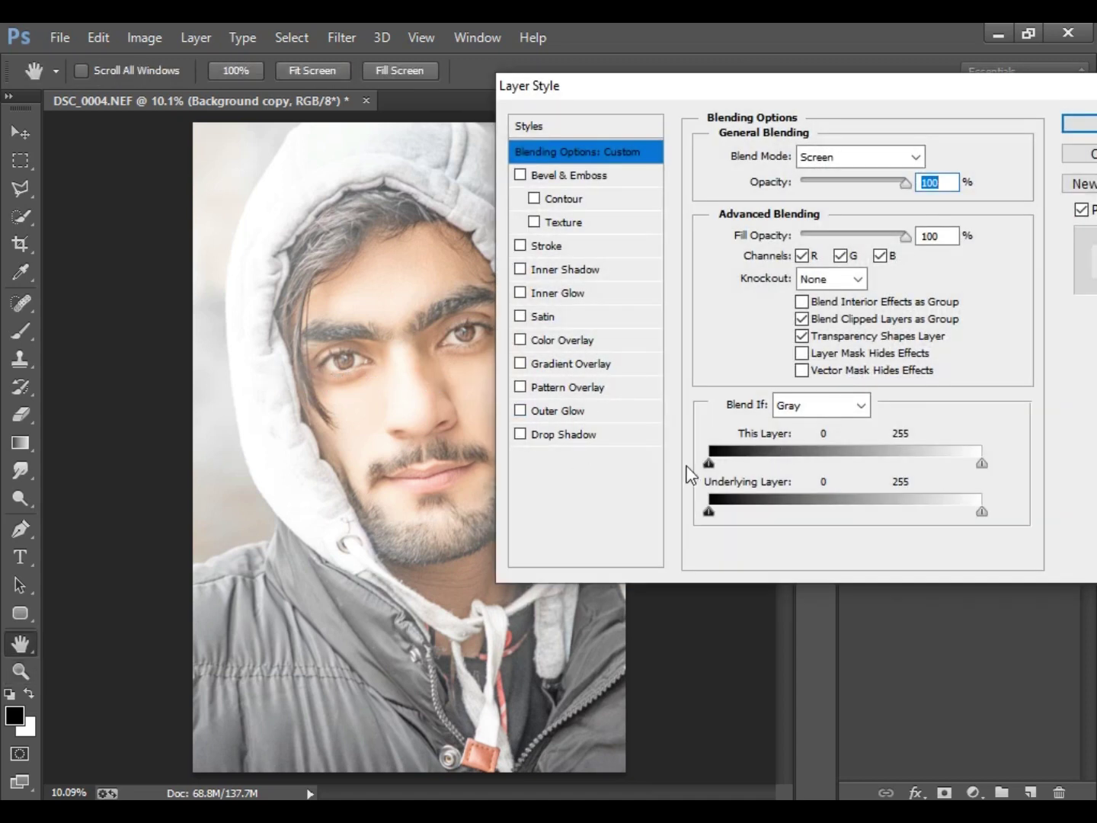
{"action": "left_click_drag", "start_coordinate": [782, 93], "coordinate": [837, 83]}
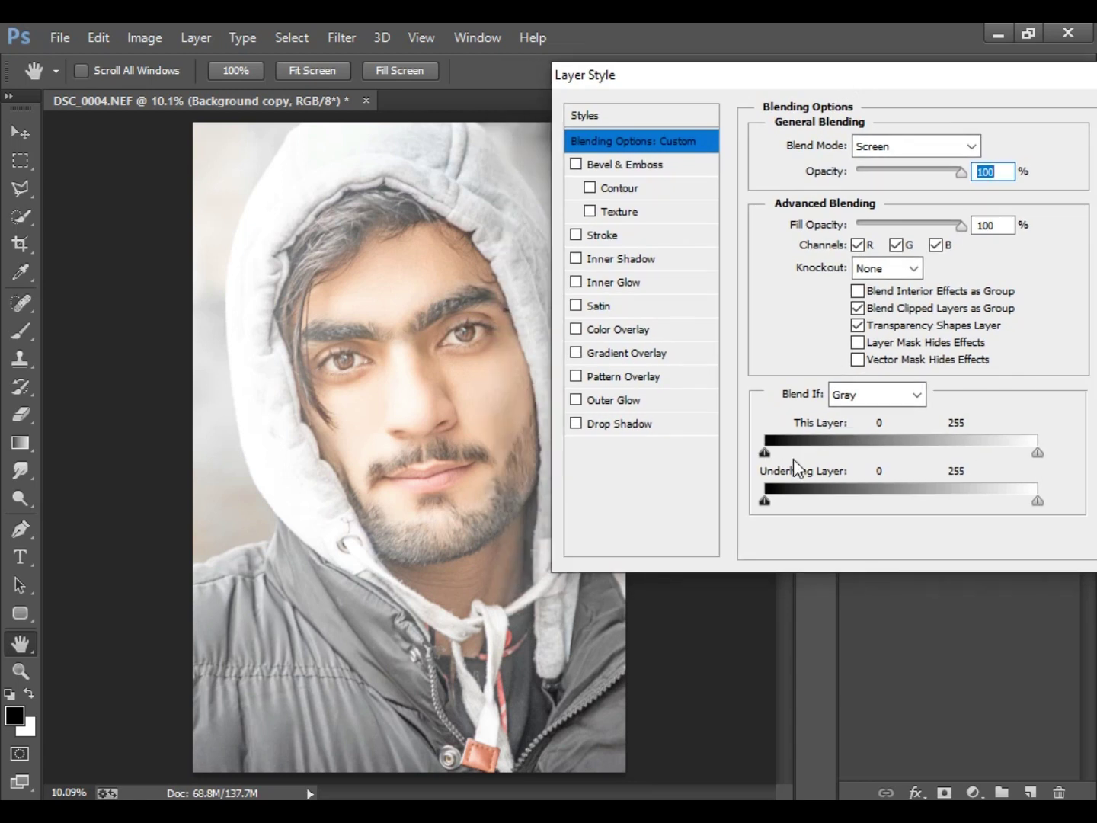
{"action": "left_click_drag", "start_coordinate": [782, 503], "coordinate": [964, 472]}
{"action": "left_click_drag", "start_coordinate": [967, 470], "coordinate": [1049, 501]}
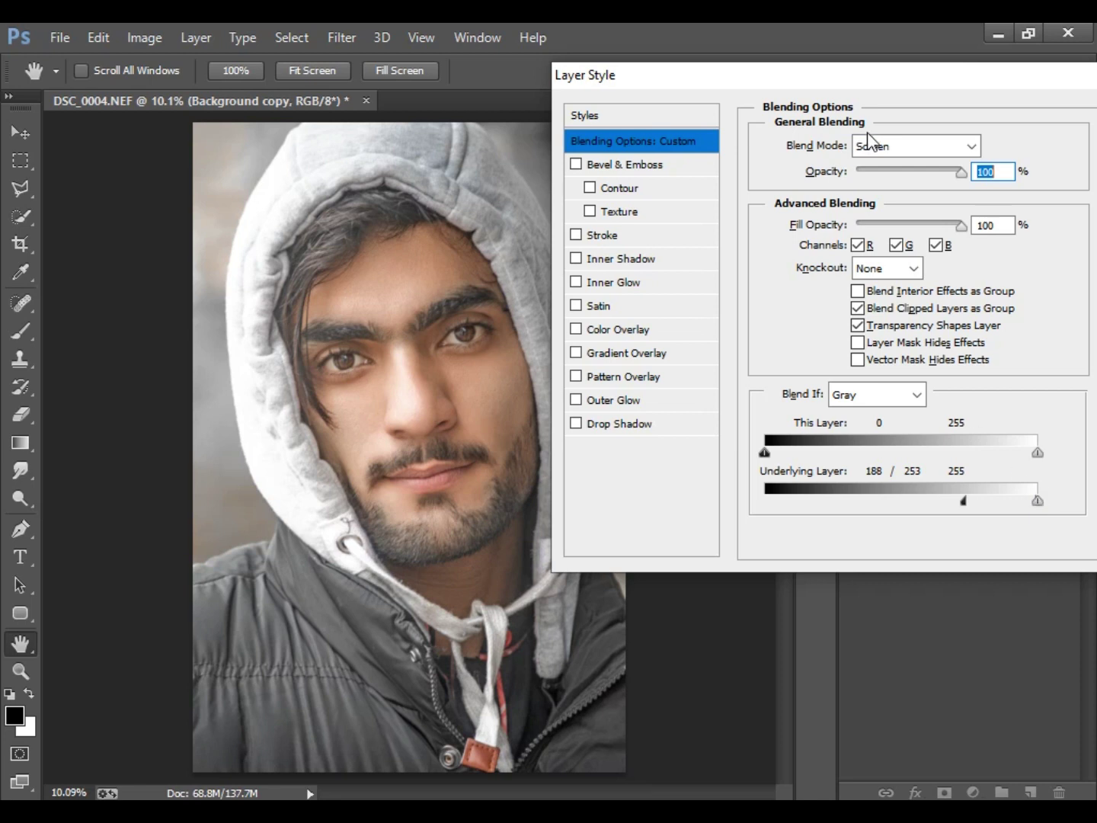
{"action": "left_click_drag", "start_coordinate": [930, 71], "coordinate": [912, 98]}
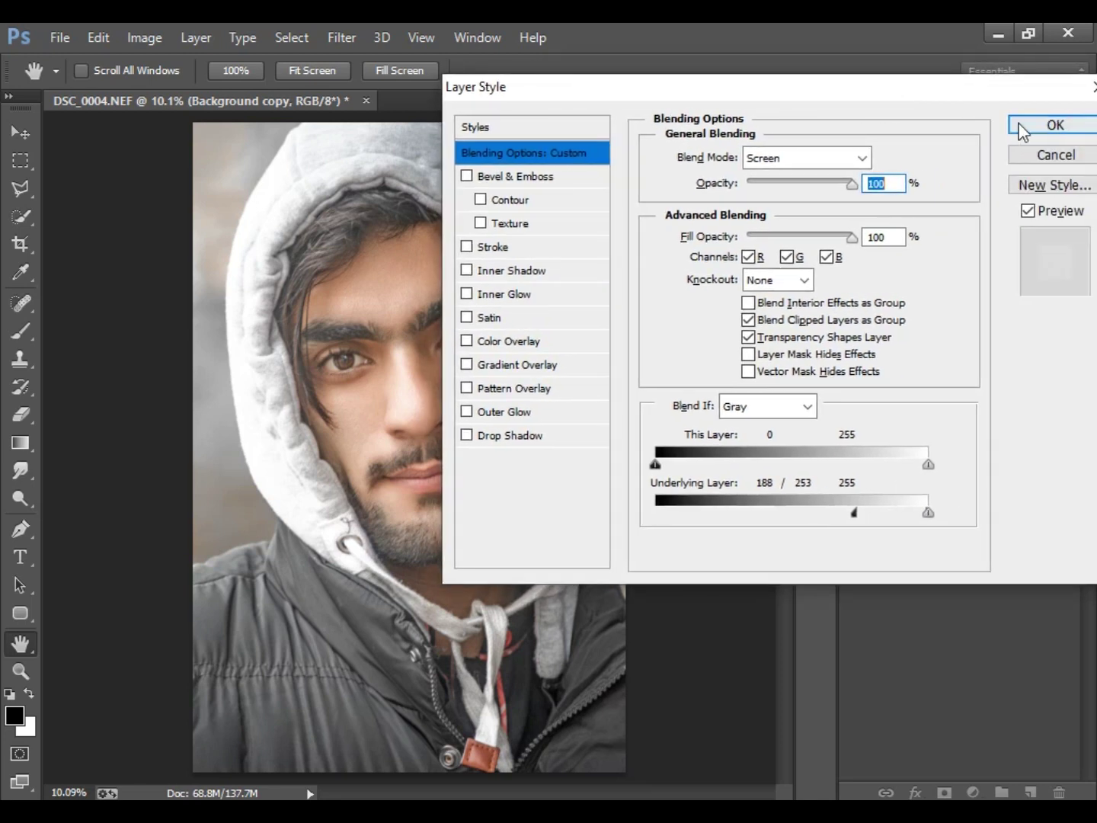
{"action": "key", "text": "z"}
{"action": "left_click", "coordinate": [1028, 121]}
{"action": "left_click_drag", "start_coordinate": [937, 551], "coordinate": [1030, 791]}
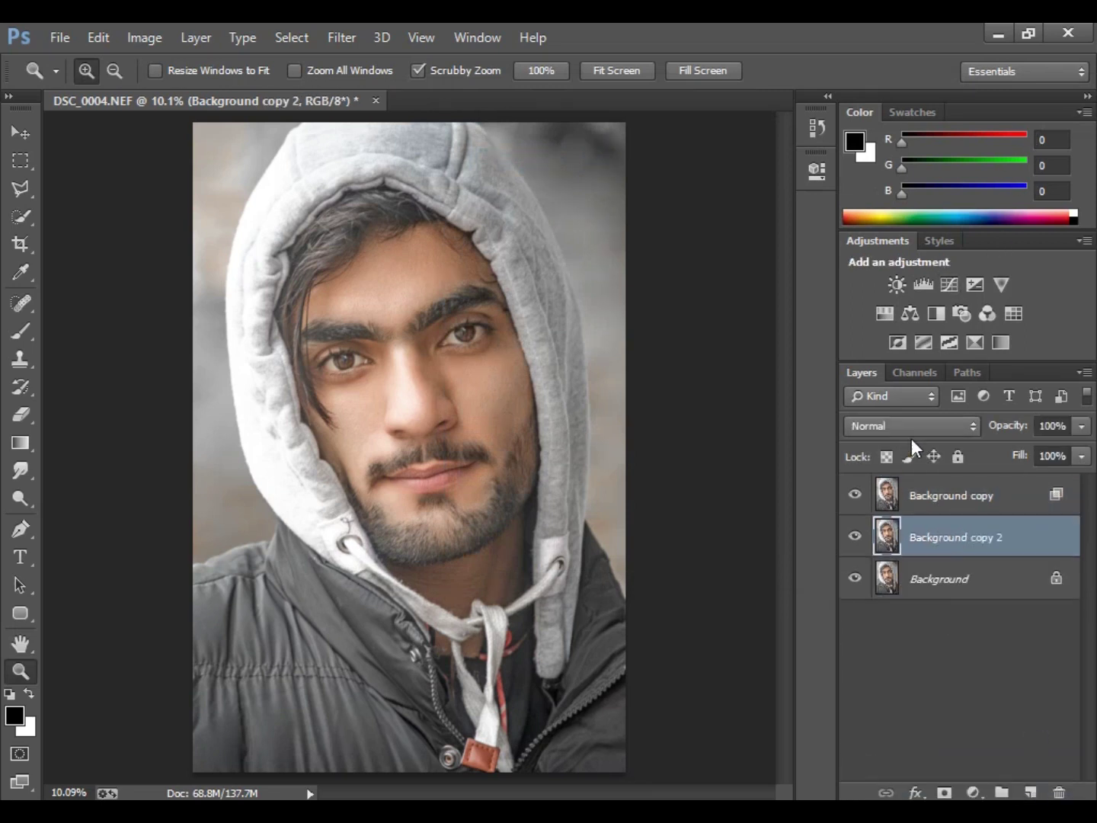
Set the new Background copy 2 to Multiply blending.
{"action": "left_click", "coordinate": [910, 428]}
{"action": "left_click", "coordinate": [876, 100]}
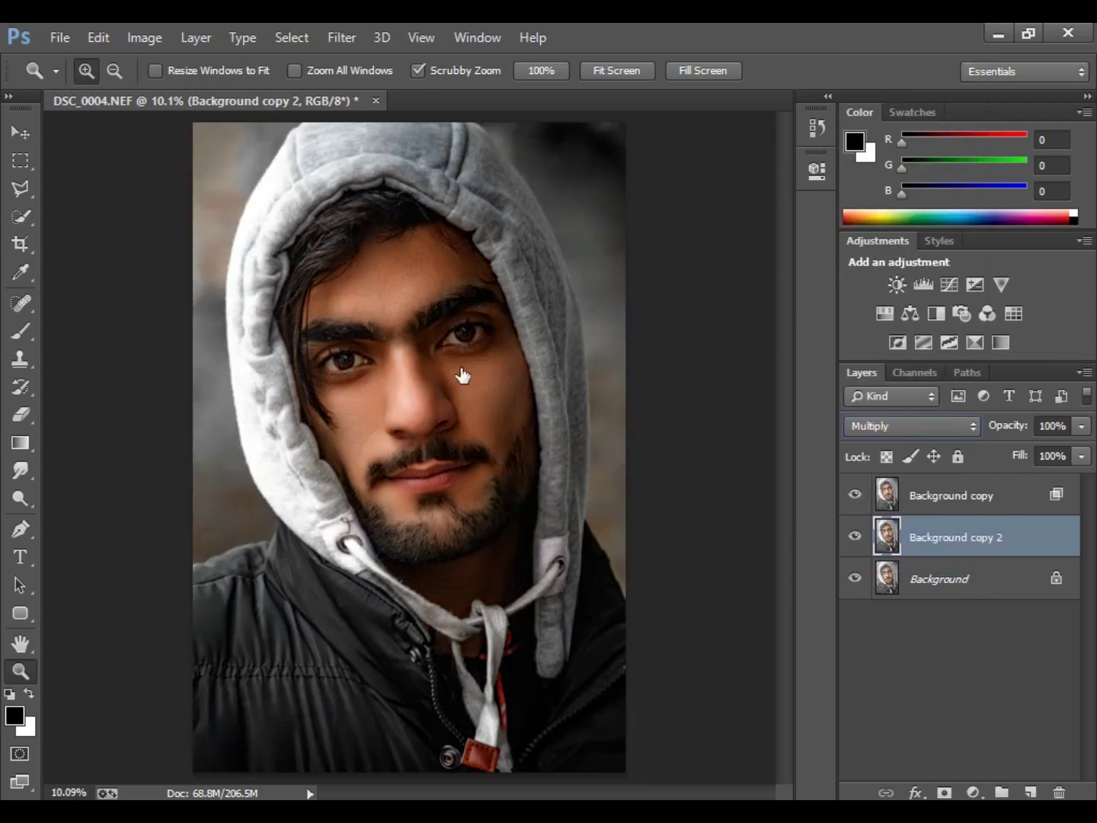
{"action": "key", "text": "h"}
Restrict the Multiply layer to darker underlying tones split at 108/183, then select both copies.
{"action": "double_click", "coordinate": [1028, 537]}
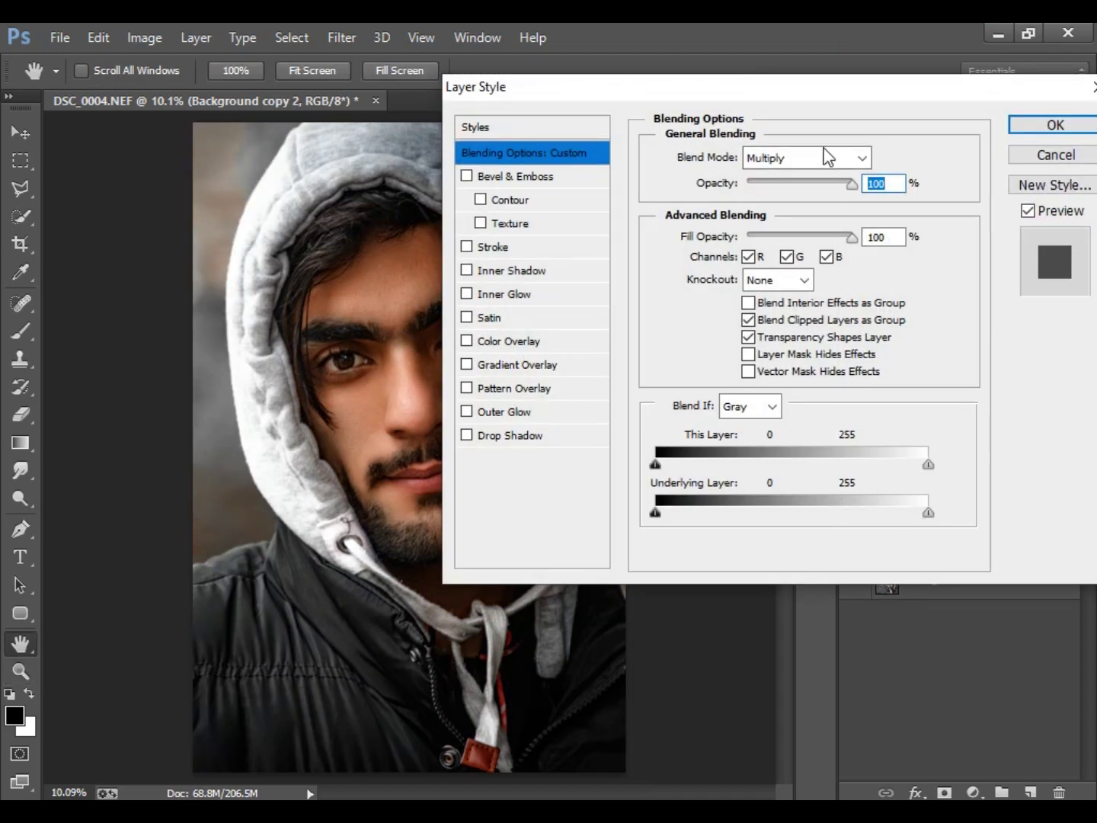
{"action": "left_click_drag", "start_coordinate": [832, 97], "coordinate": [949, 83]}
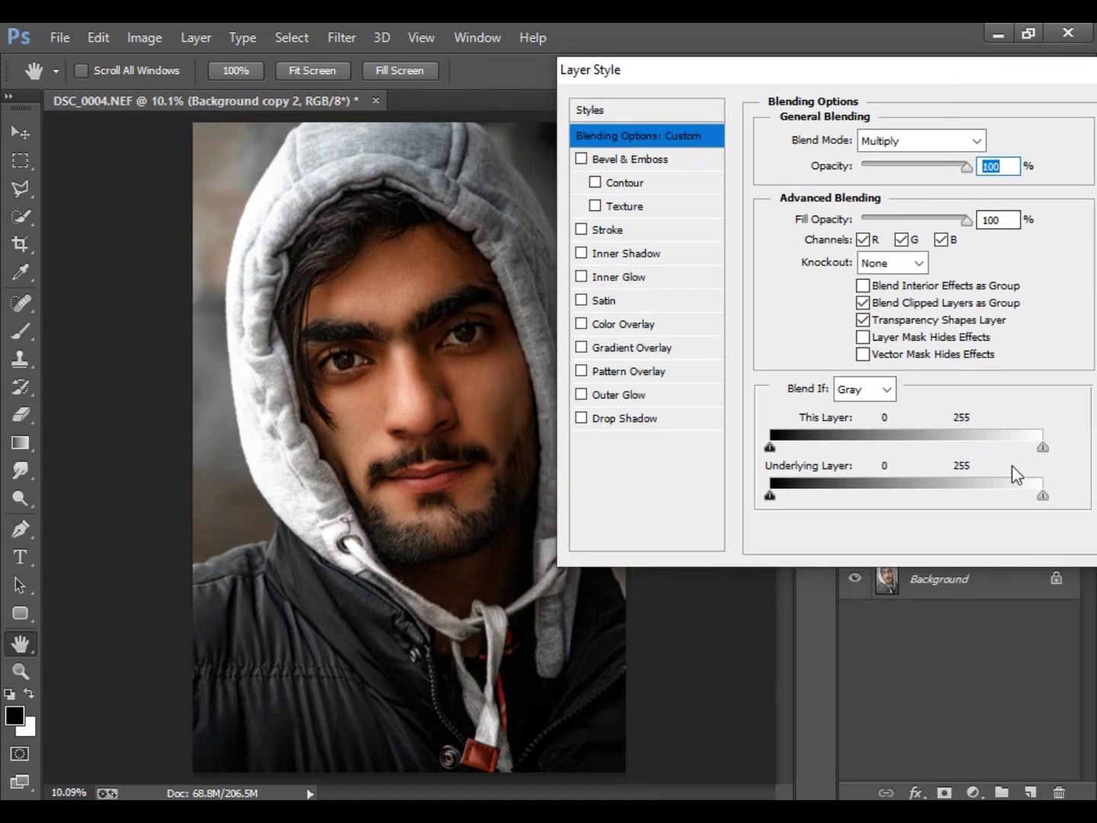
{"action": "left_click_drag", "start_coordinate": [1039, 499], "coordinate": [966, 505]}
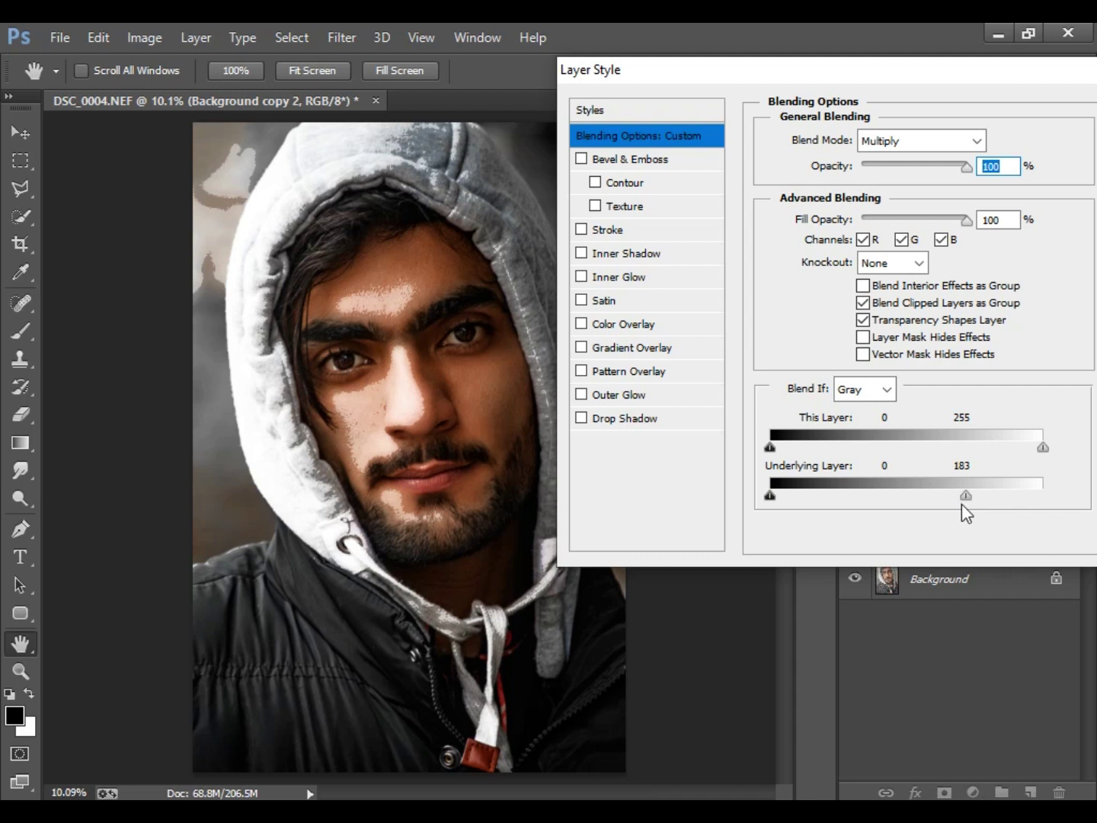
{"action": "left_click_drag", "start_coordinate": [962, 496], "coordinate": [885, 512]}
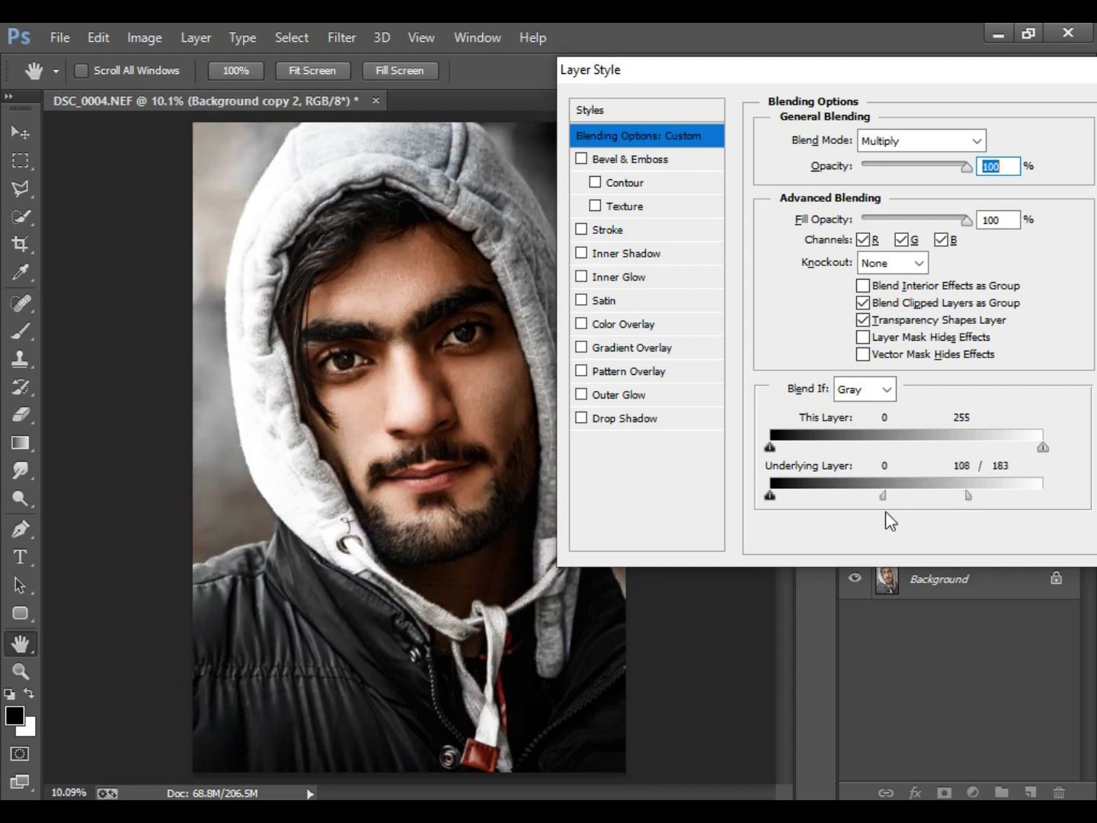
{"action": "left_click_drag", "start_coordinate": [867, 79], "coordinate": [754, 99]}
{"action": "left_click", "coordinate": [1054, 131]}
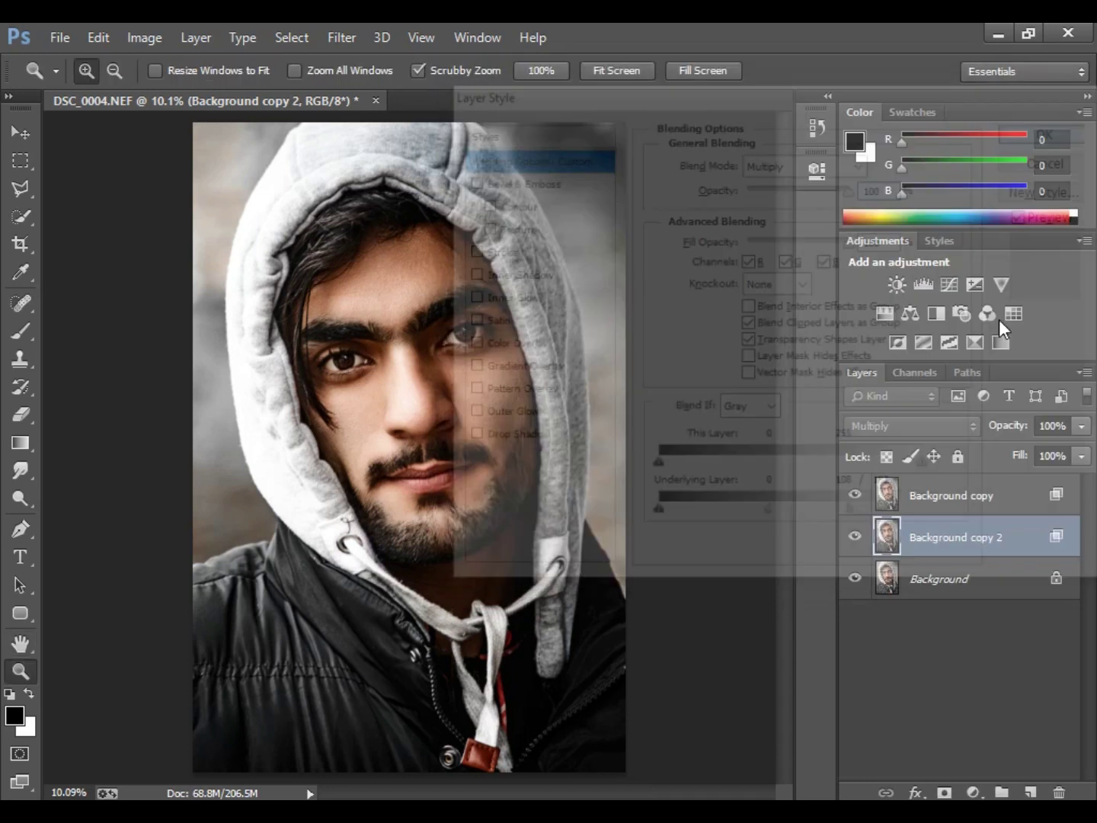
{"action": "left_click", "coordinate": [970, 497], "text": "shift"}
{"action": "right_click", "coordinate": [972, 496]}
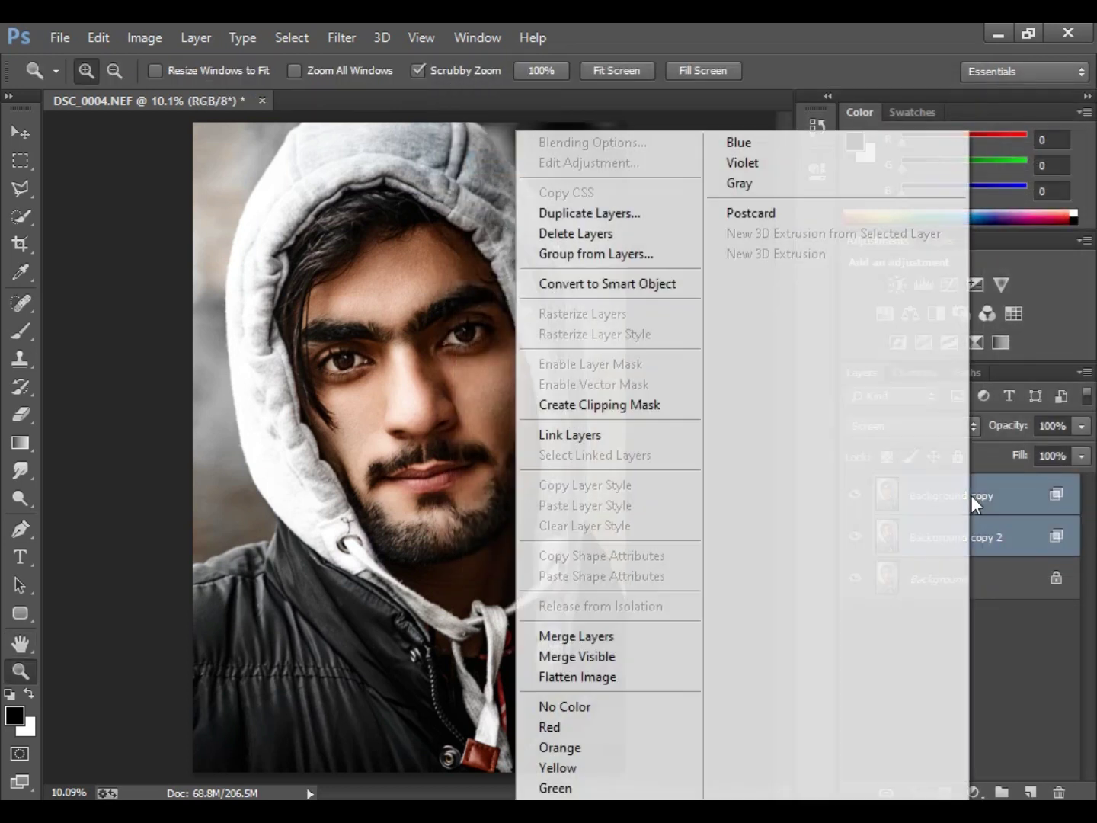
Group both copies into Group 1 and fill its mask with the merged image via Apply Image.
{"action": "left_click", "coordinate": [632, 257]}
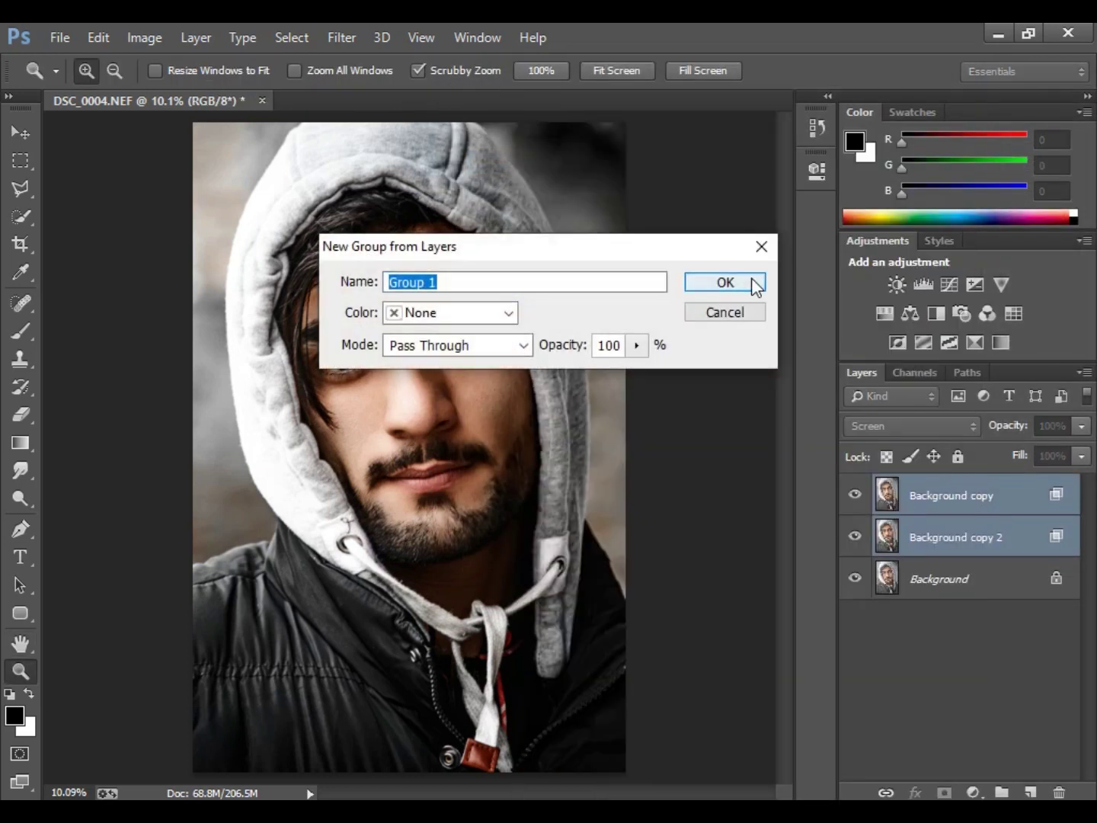
{"action": "left_click", "coordinate": [750, 278]}
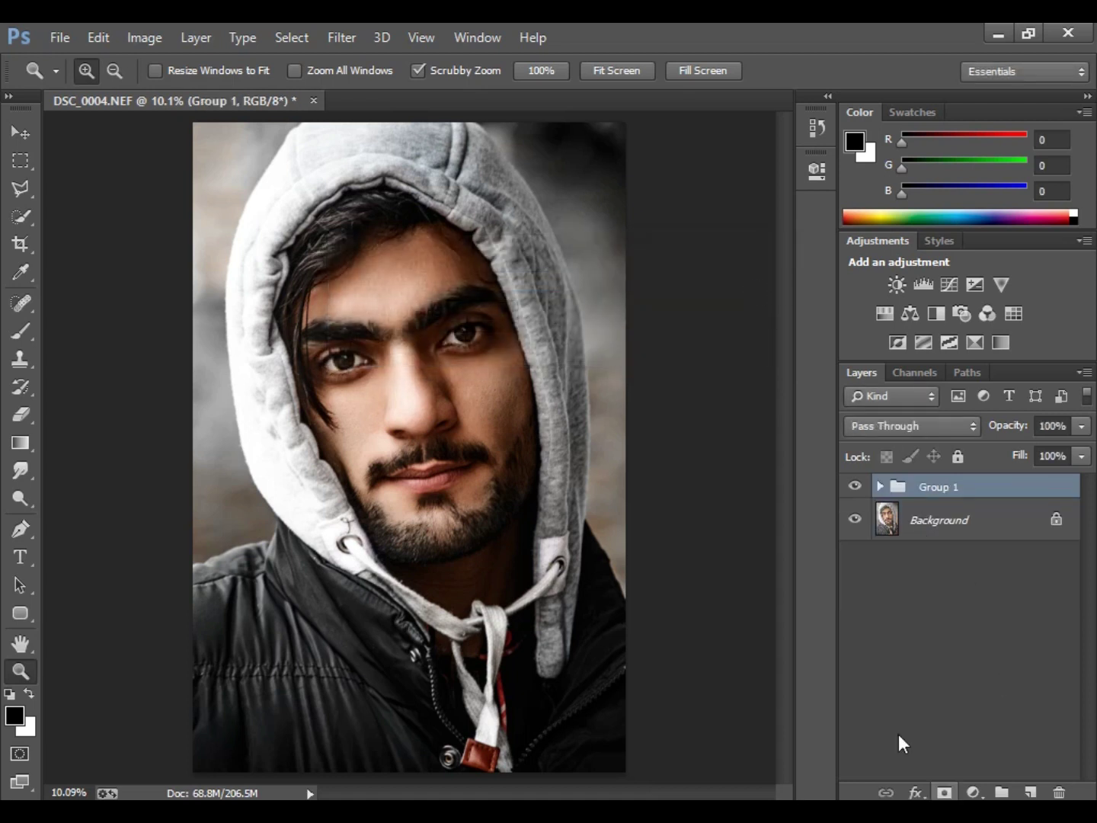
{"action": "left_click", "coordinate": [943, 792]}
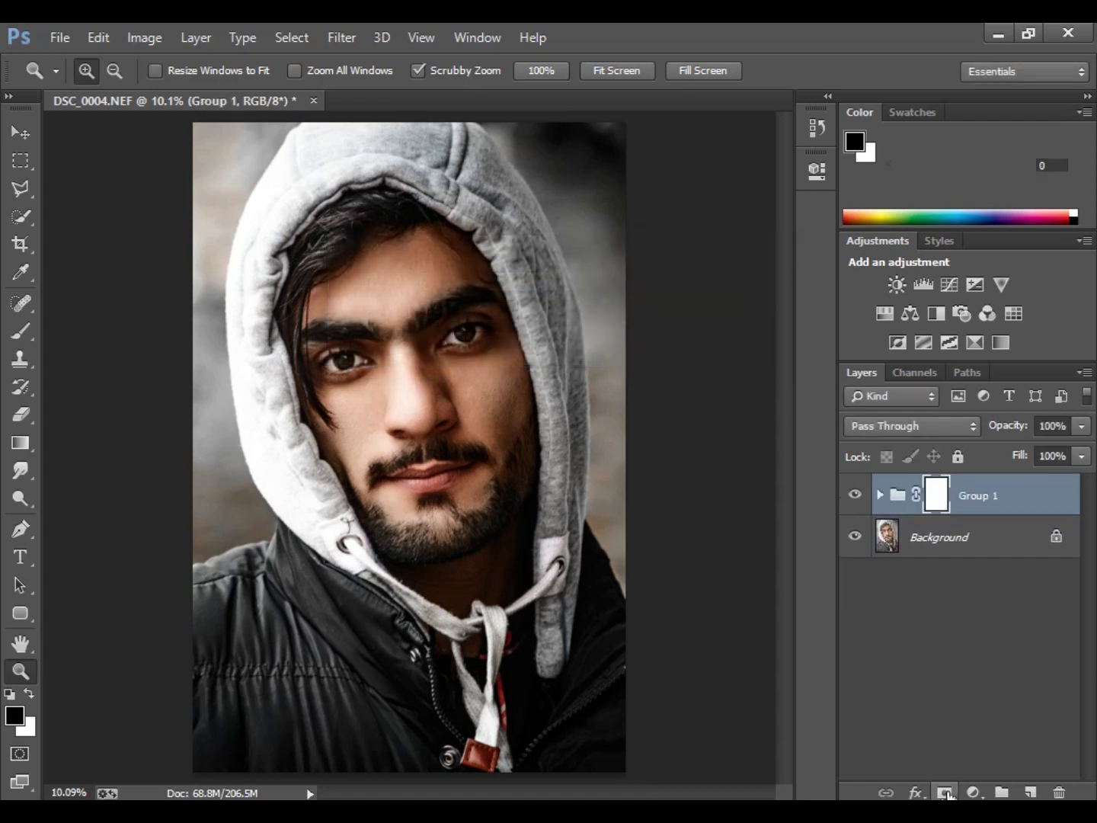
{"action": "left_click", "coordinate": [158, 39]}
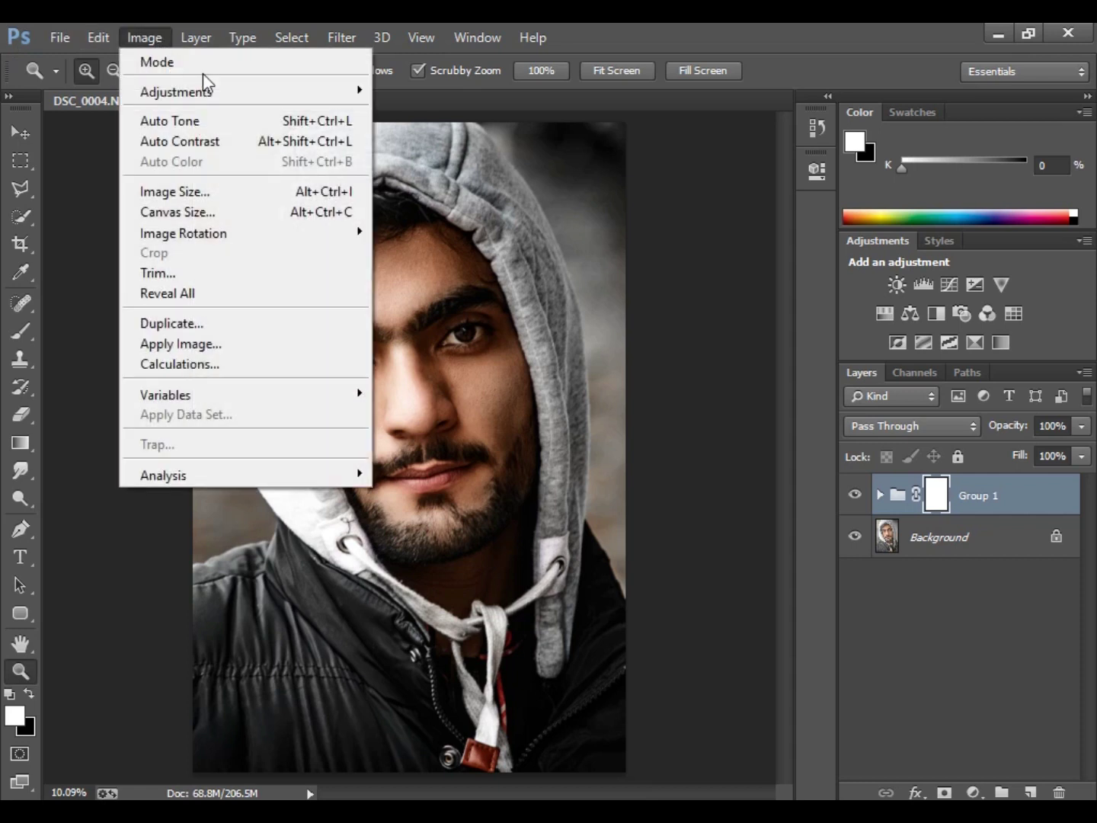
{"action": "left_click", "coordinate": [212, 345]}
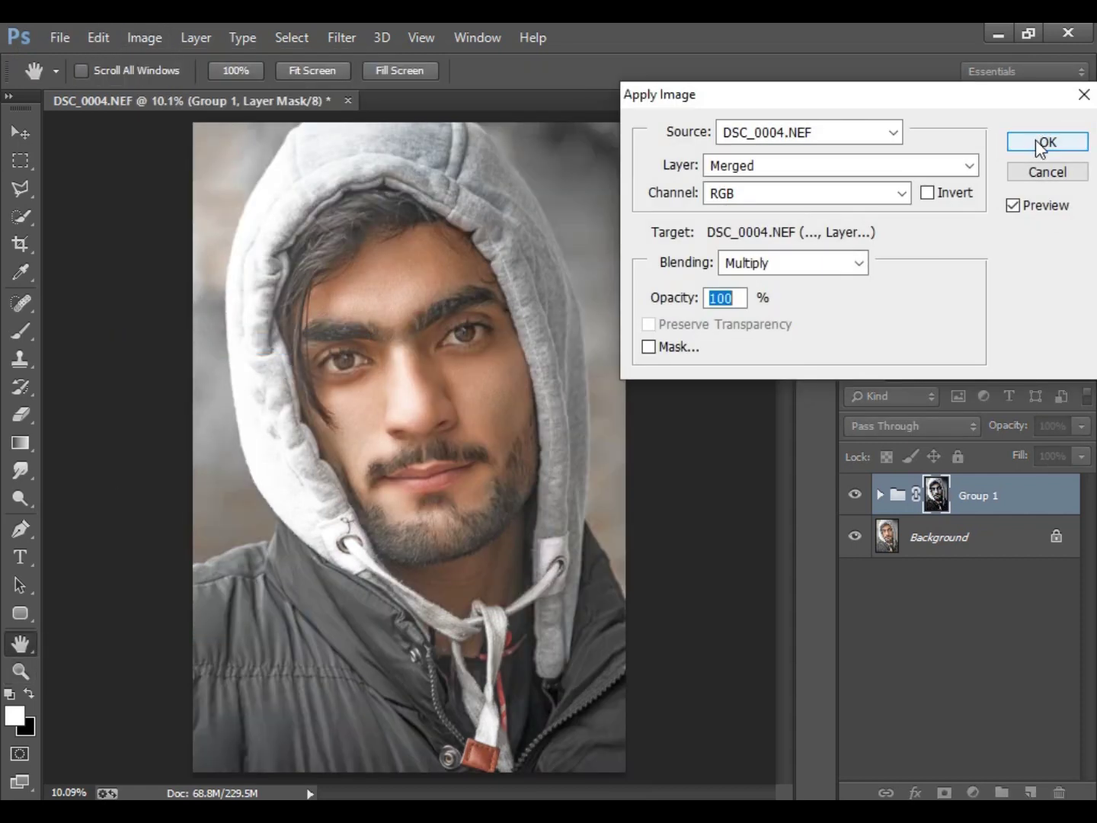
{"action": "left_click", "coordinate": [1038, 143]}
Zoom in on the eyes and toggle Group 1 to compare before and after.
{"action": "key", "text": "z"}
{"action": "left_click", "coordinate": [855, 496]}
{"action": "left_click_drag", "start_coordinate": [386, 333], "coordinate": [499, 385]}
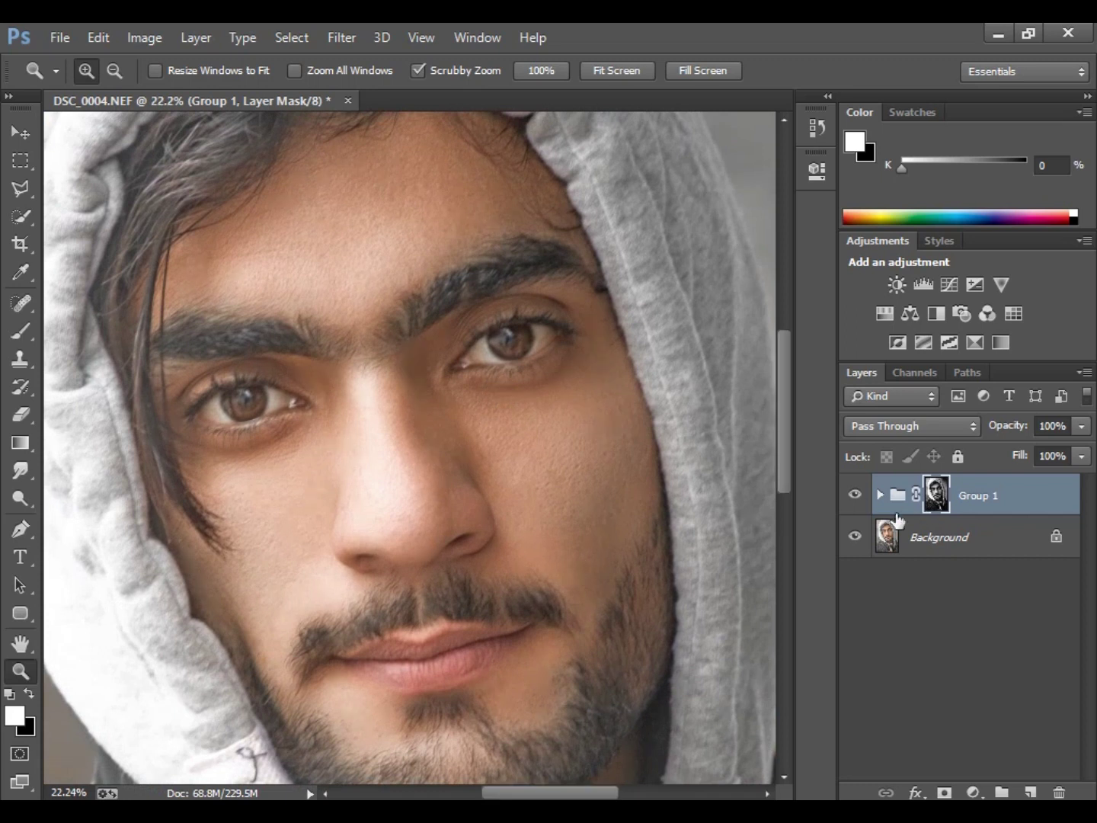
{"action": "left_click", "coordinate": [854, 497]}
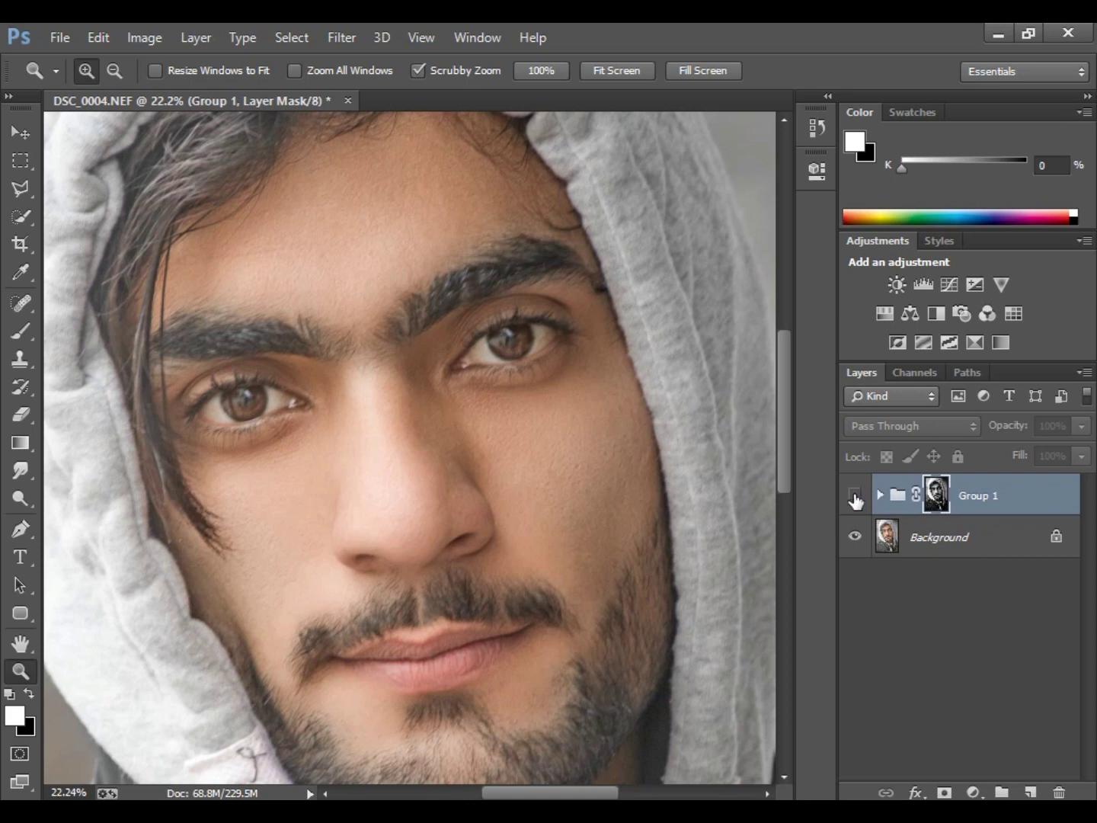
Show Group 1 again, fit the photo on screen and merge everything into one Background layer.
{"action": "left_click", "coordinate": [855, 497]}
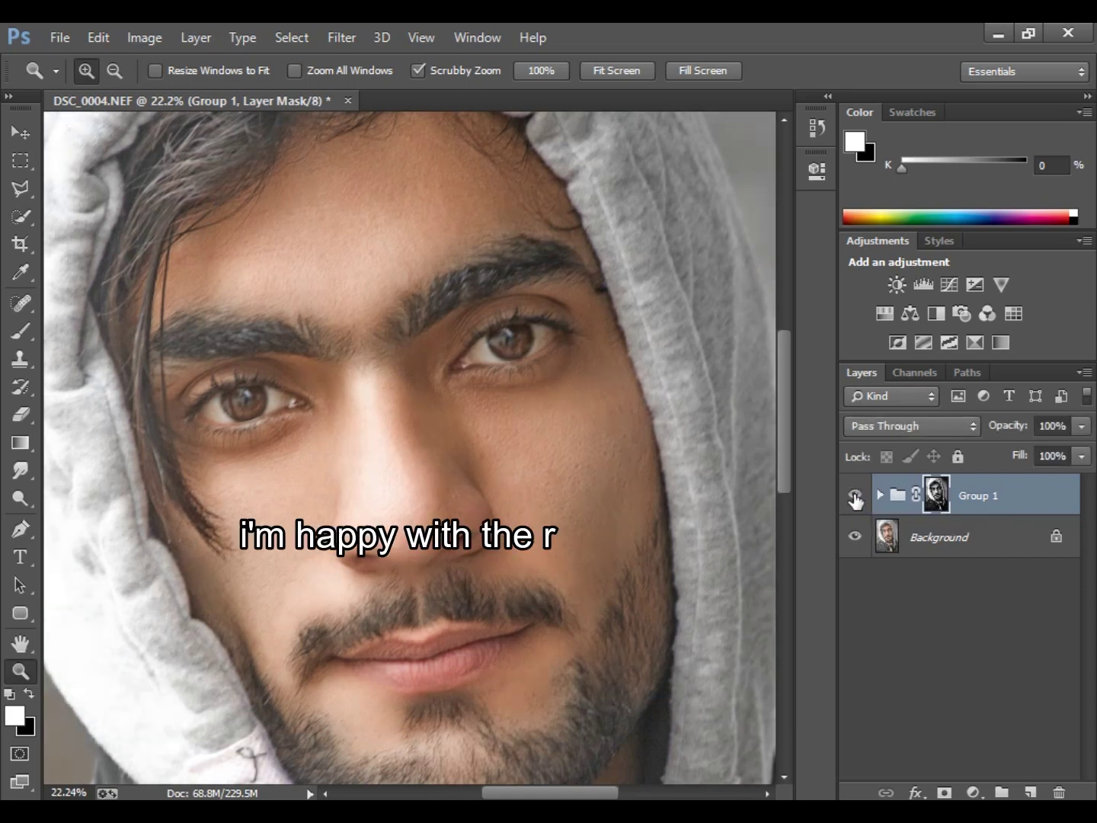
{"action": "right_click", "coordinate": [498, 428]}
{"action": "left_click", "coordinate": [563, 443]}
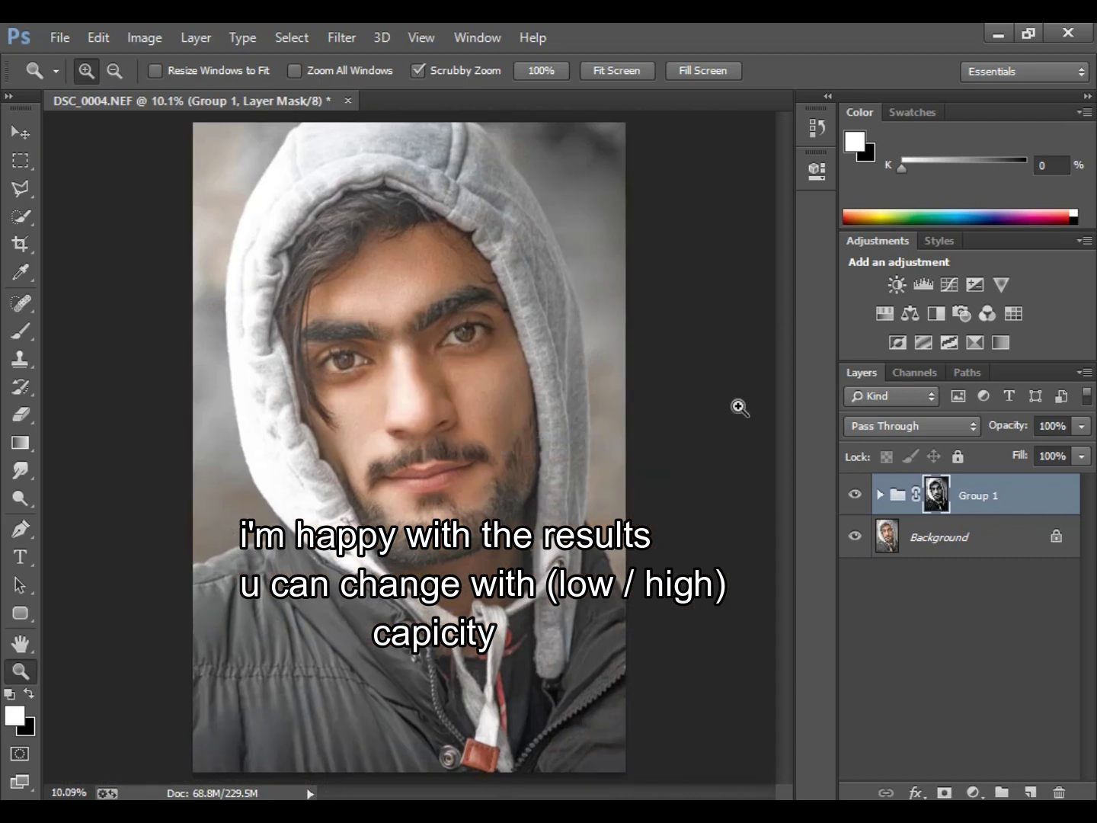
{"action": "left_click", "coordinate": [1088, 374]}
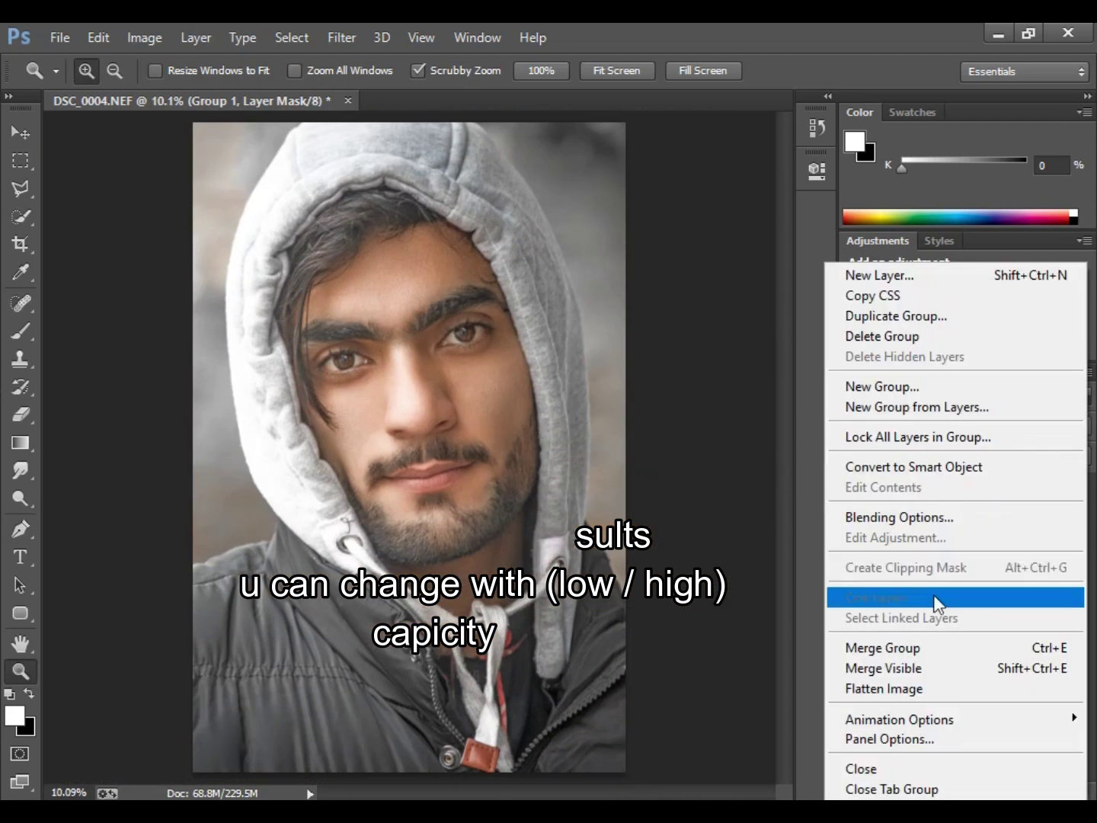
{"action": "left_click", "coordinate": [936, 662]}
{"action": "left_click", "coordinate": [428, 454]}
{"action": "right_click", "coordinate": [400, 357]}
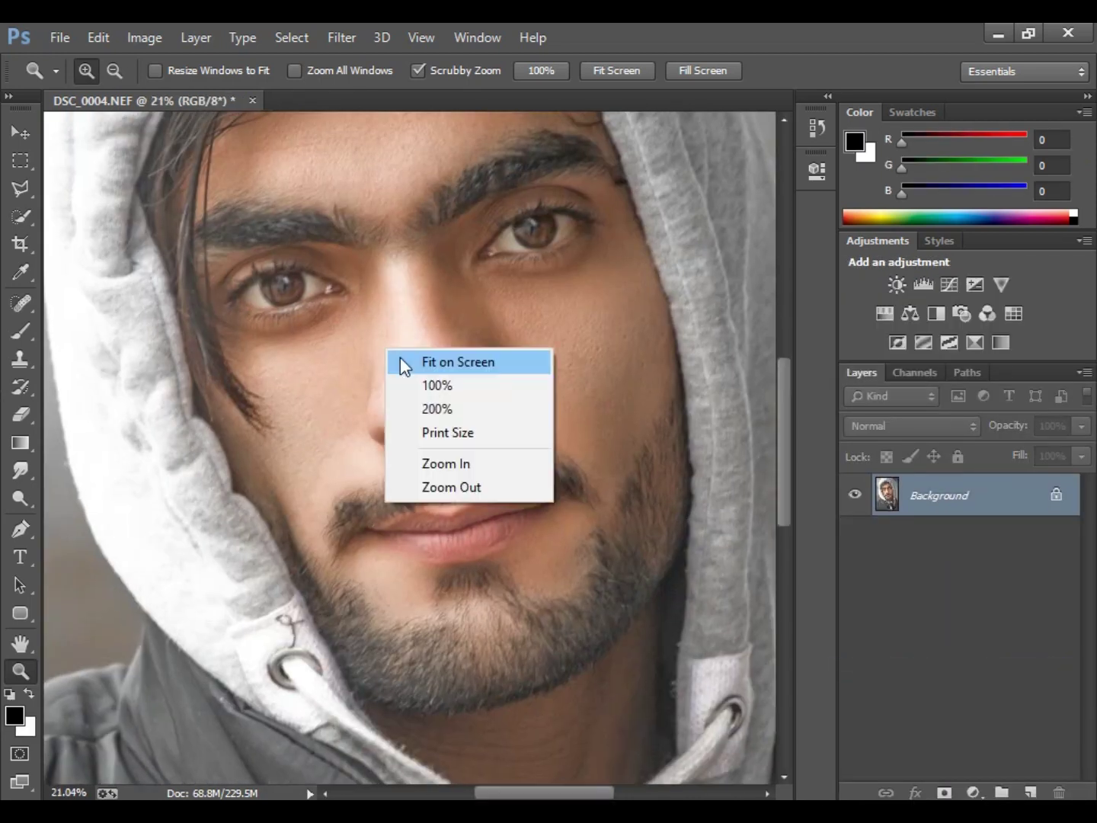
{"action": "left_click", "coordinate": [404, 360]}
{"action": "left_click", "coordinate": [974, 791]}
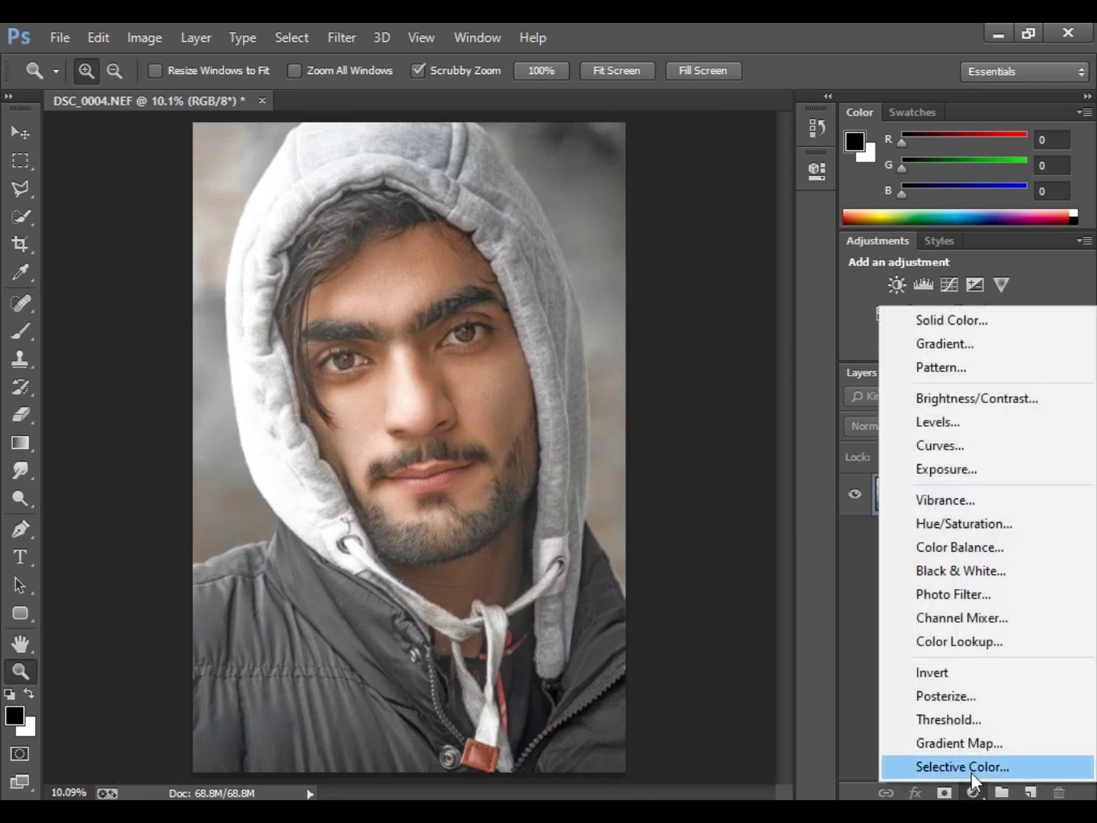
Add a Selective Color adjustment reducing Black in the Whites to -17, toggling it to compare.
{"action": "left_click", "coordinate": [971, 771]}
{"action": "left_click", "coordinate": [594, 250]}
{"action": "left_click", "coordinate": [580, 375]}
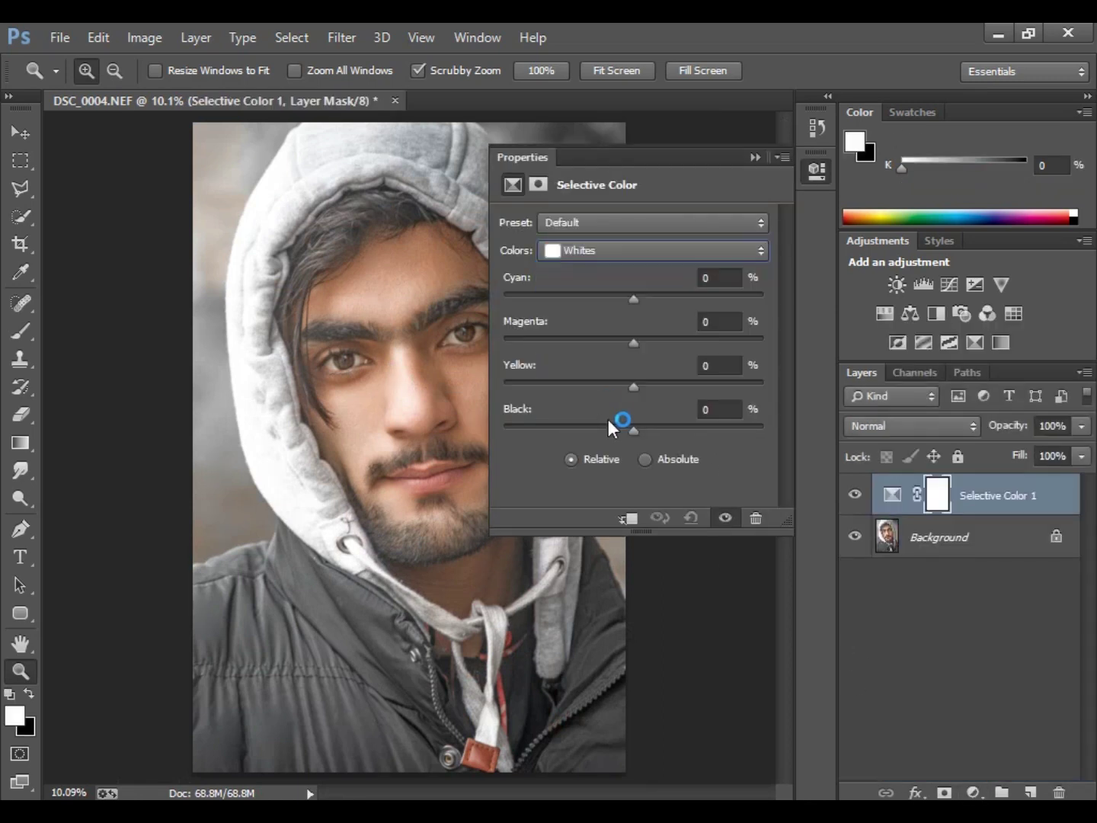
{"action": "left_click_drag", "start_coordinate": [634, 428], "coordinate": [616, 422]}
{"action": "left_click", "coordinate": [755, 157]}
{"action": "left_click", "coordinate": [854, 497]}
{"action": "left_click", "coordinate": [854, 497]}
Merge the adjustment into the single Background layer and fit the photo on screen.
{"action": "left_click", "coordinate": [1085, 372]}
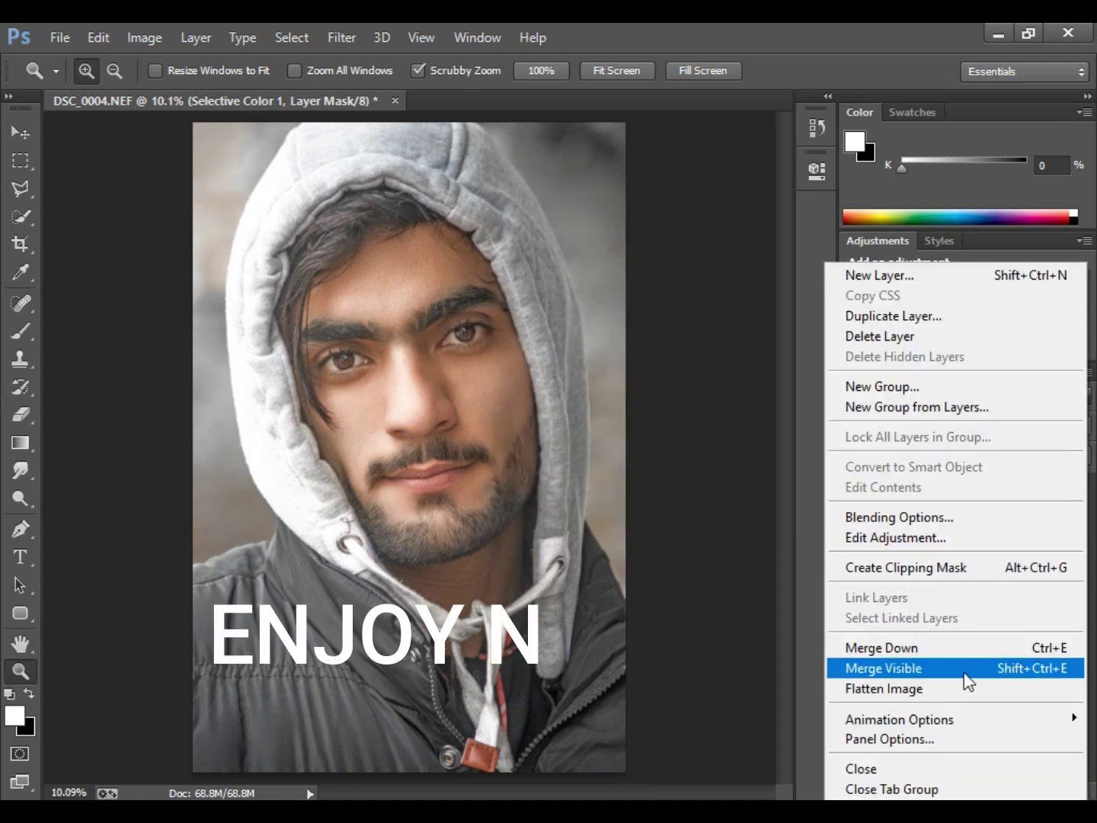
{"action": "left_click", "coordinate": [946, 669]}
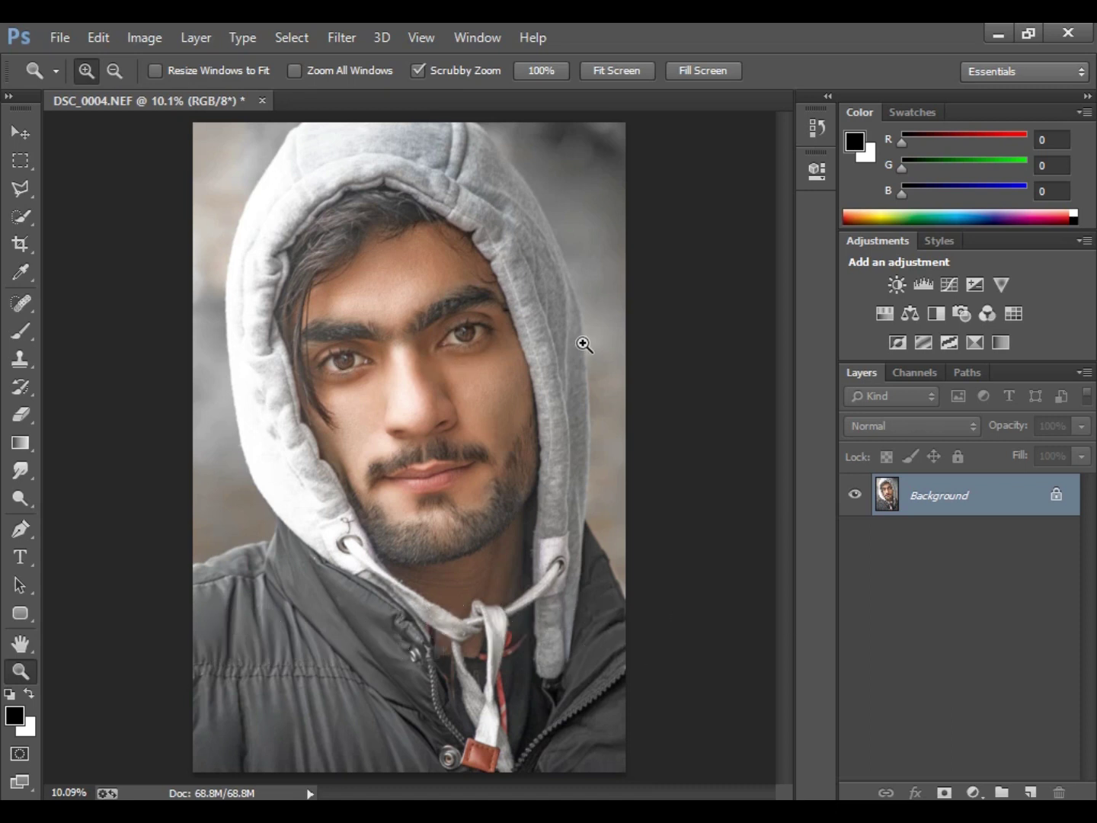
{"action": "left_click_drag", "start_coordinate": [400, 315], "coordinate": [581, 415]}
{"action": "right_click", "coordinate": [464, 311]}
{"action": "left_click", "coordinate": [517, 318]}
{"action": "key", "text": "ctrl+0"}
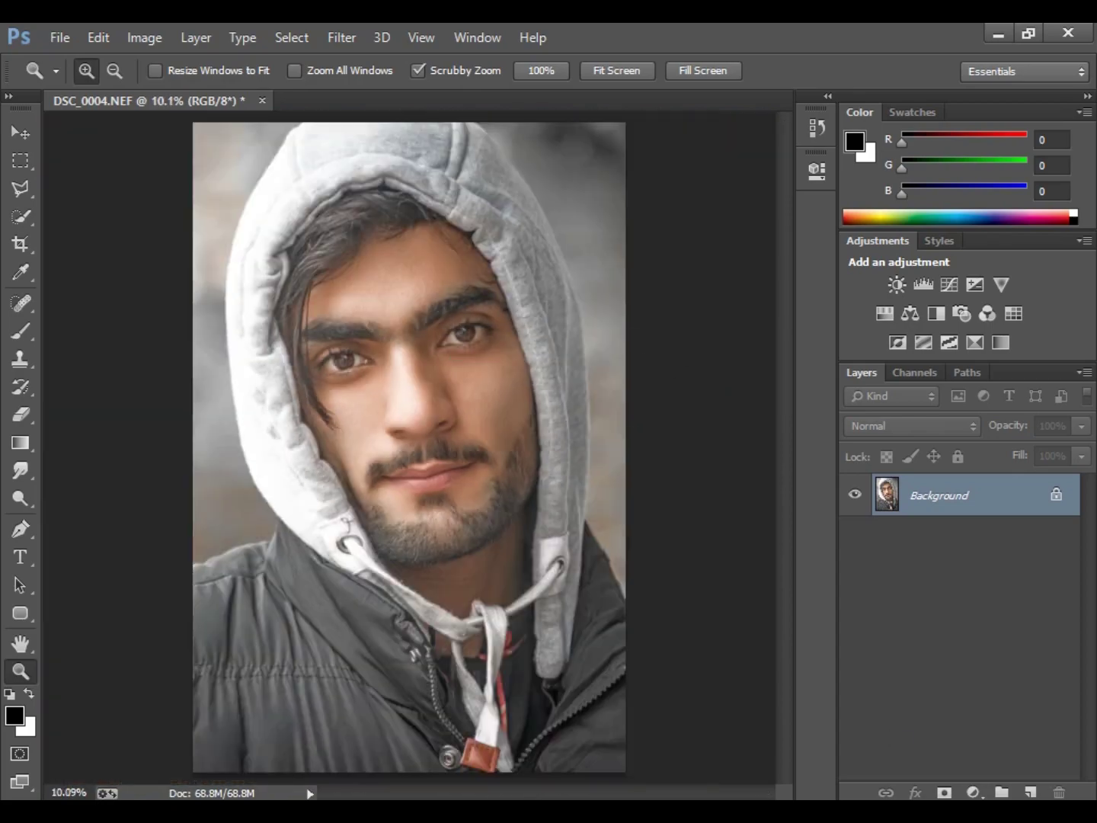